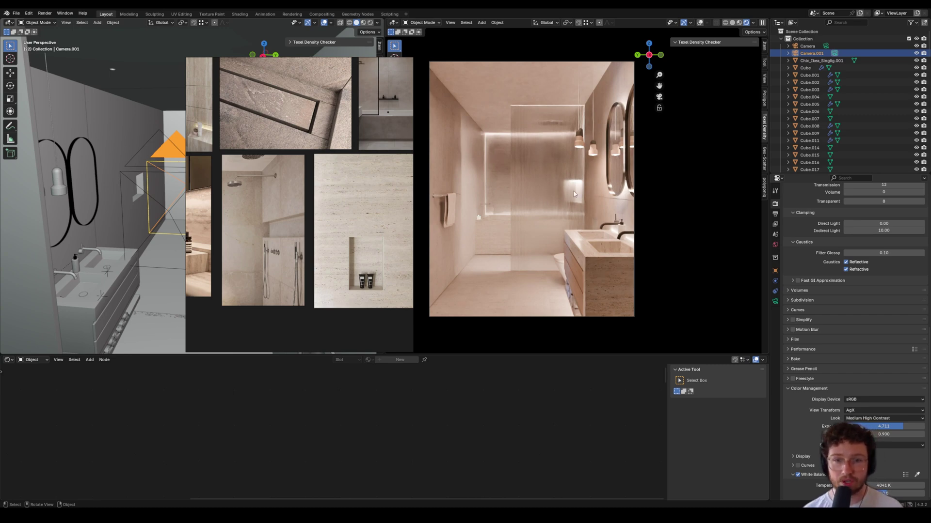
Move the reference photos off the 3D viewport and check the camera's lens settings
drag(256, 190, 92, 486)
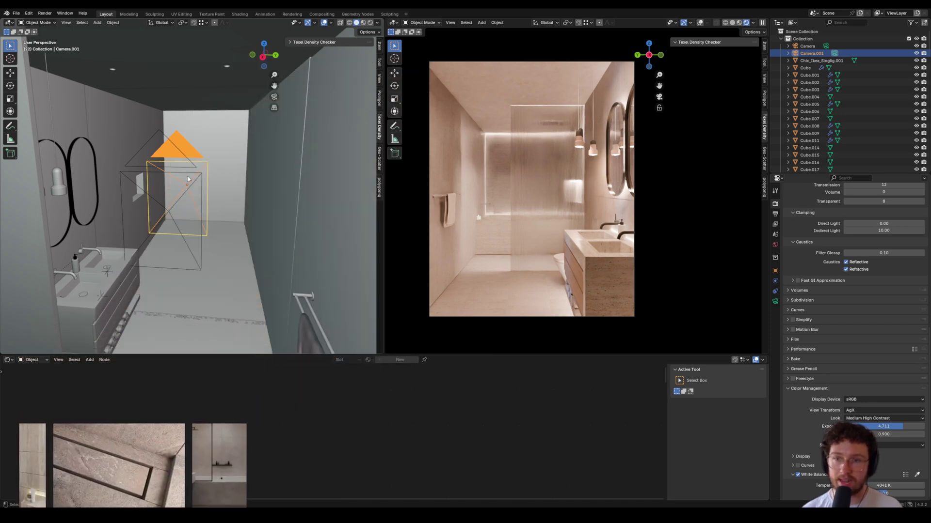
scroll(890, 278, up, 5)
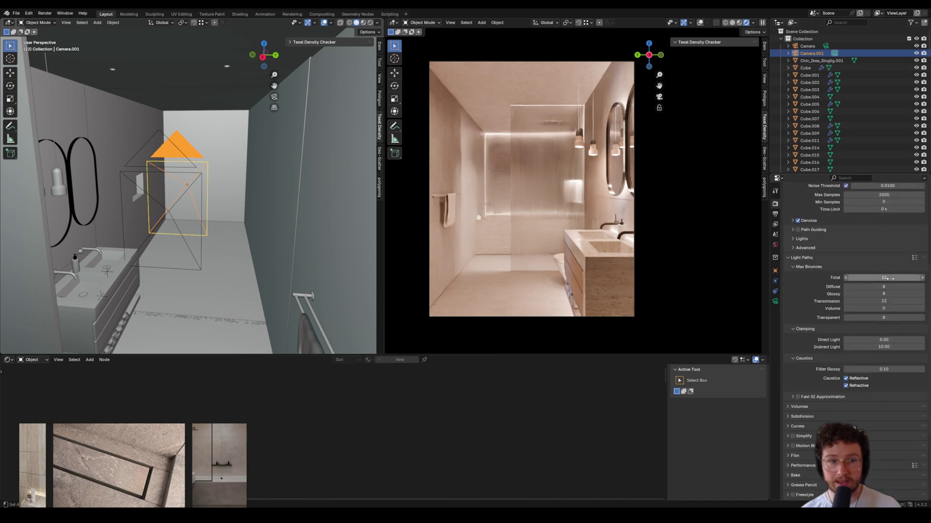
click(775, 301)
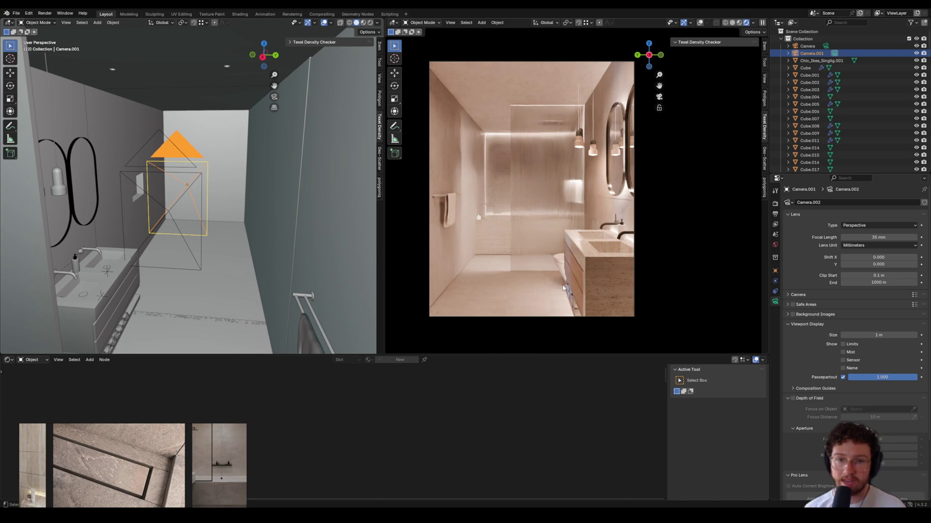
Review the Cycles Sampling and Light Paths render settings, then pan the reference photos out of view
click(776, 204)
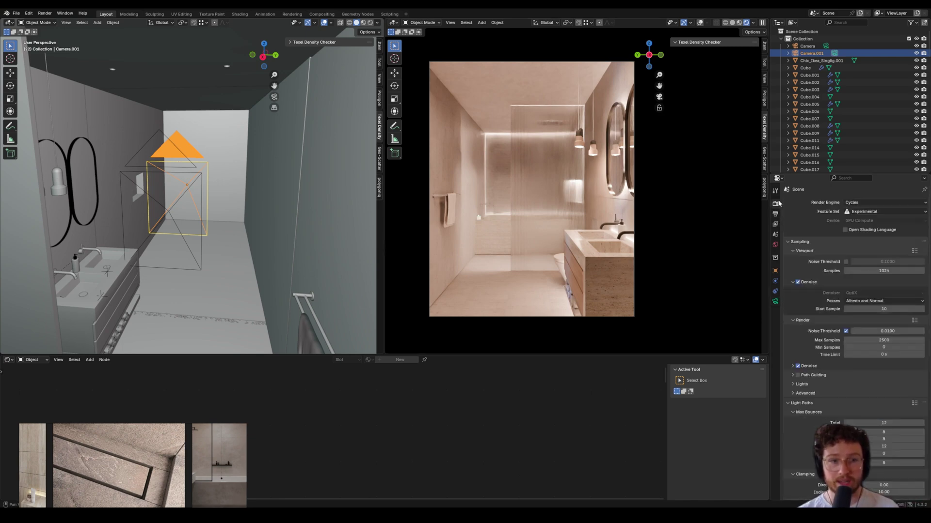
scroll(853, 329, down, 2)
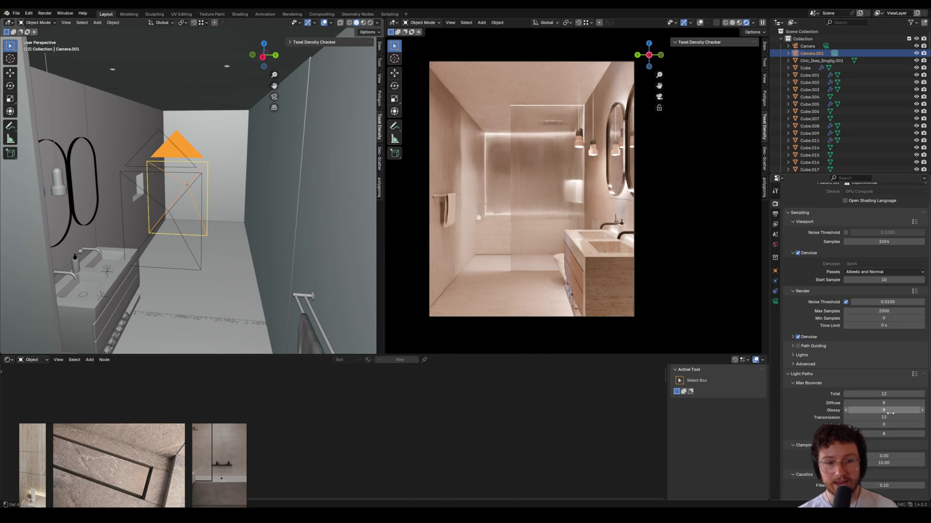
scroll(882, 412, down, 2)
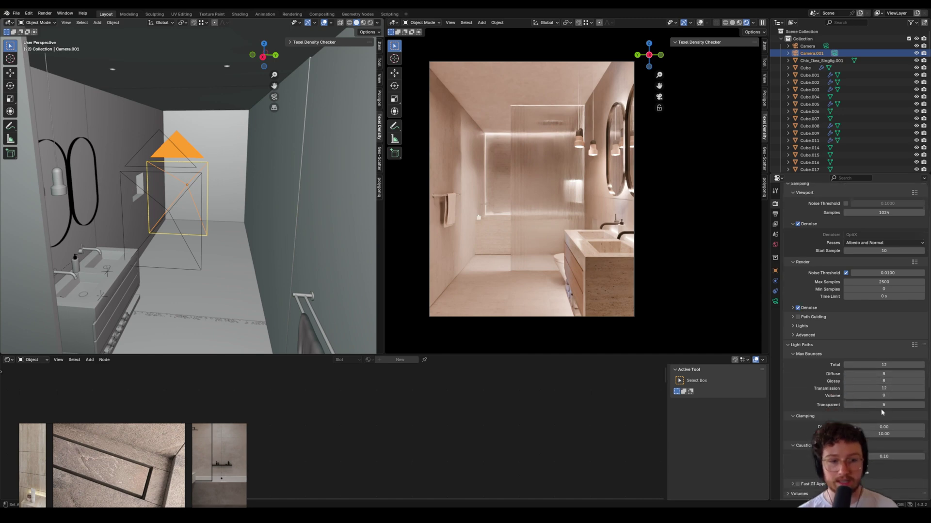
scroll(814, 282, up, 4)
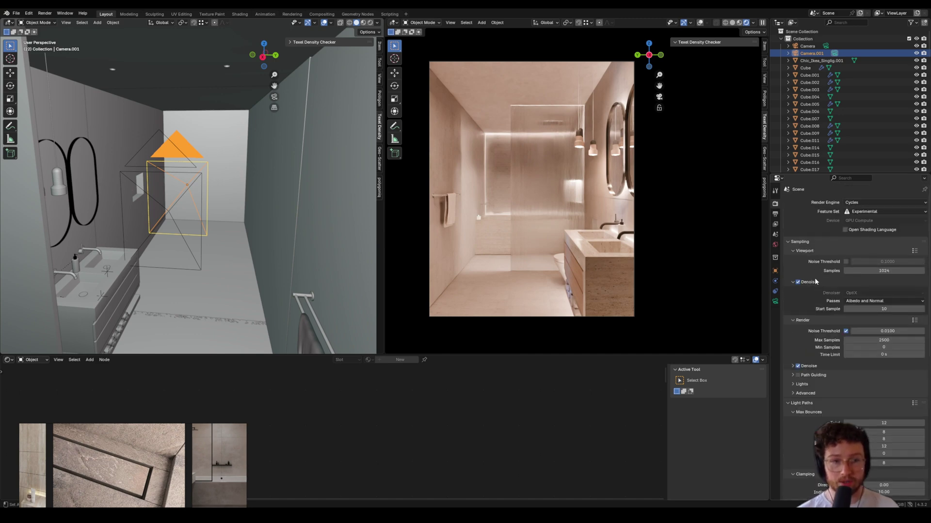
scroll(814, 282, down, 5)
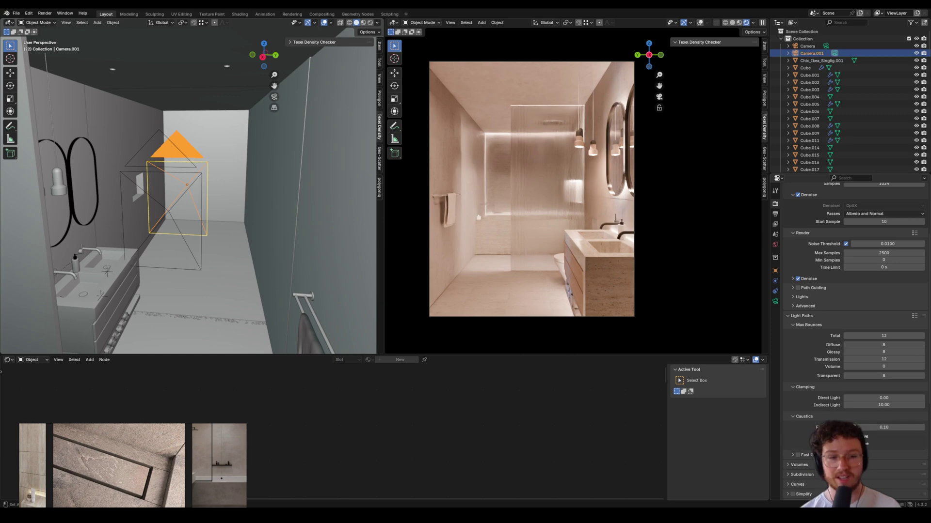
scroll(854, 339, down, 5)
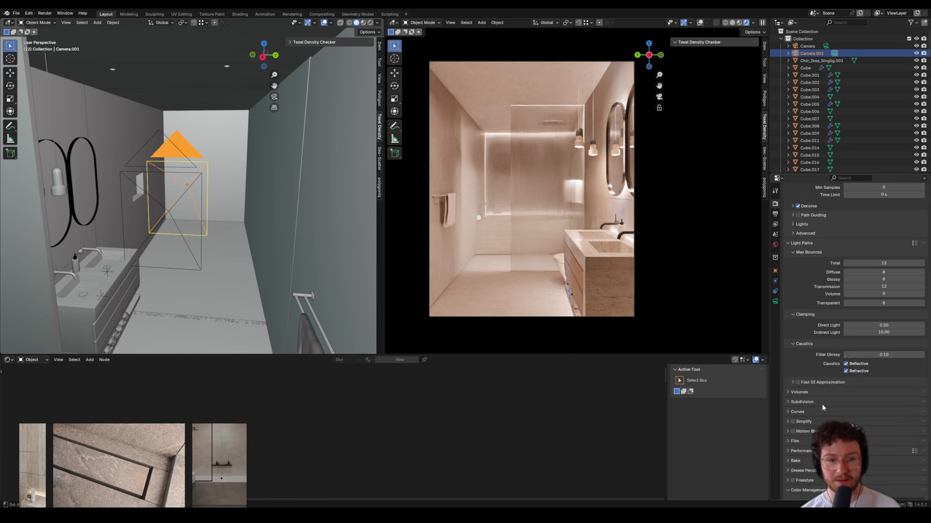
scroll(821, 404, up, 10)
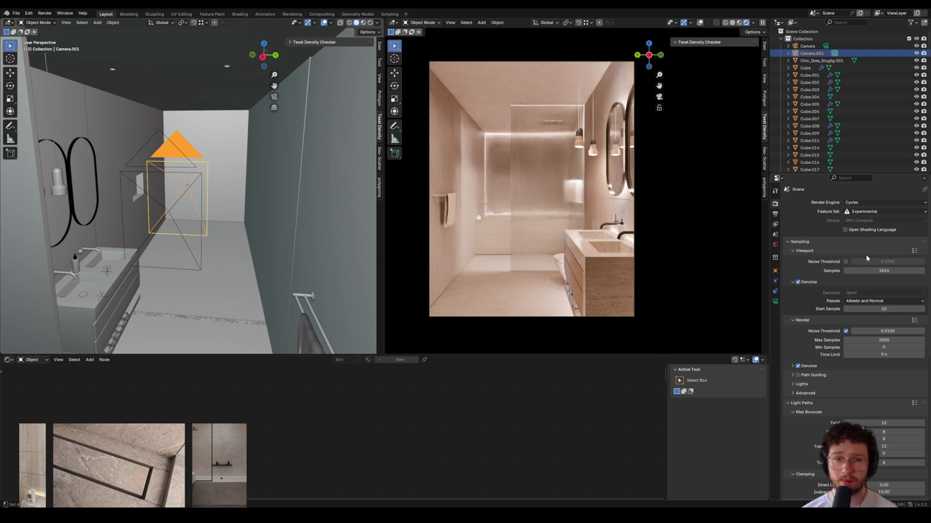
drag(252, 482, 1, 439)
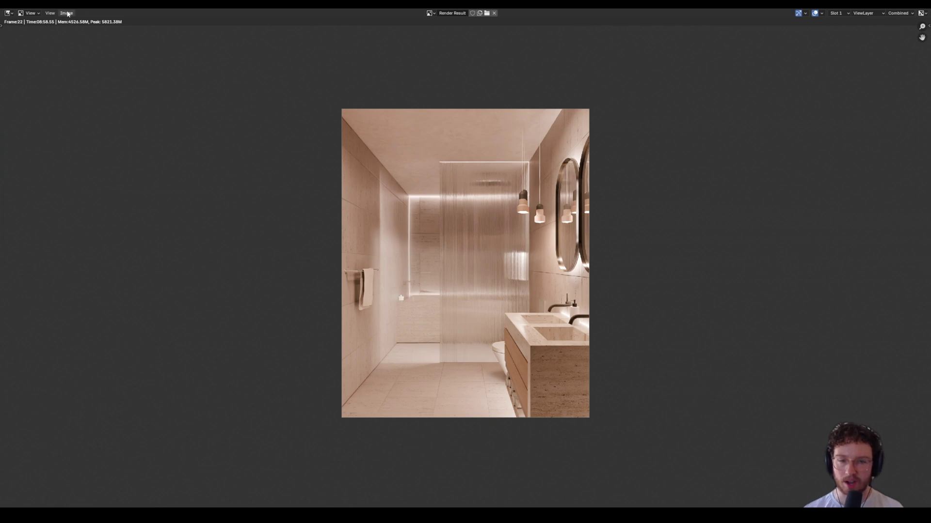
Start saving the render as a new file with TIFF as the file format
scroll(599, 261, down, 1)
scroll(590, 261, up, 2)
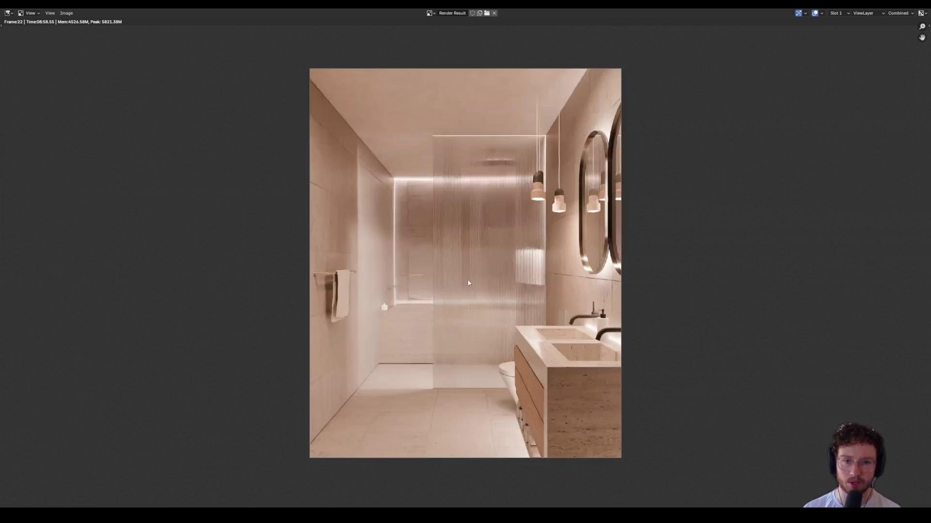
scroll(468, 283, down, 1)
drag(515, 238, 457, 252)
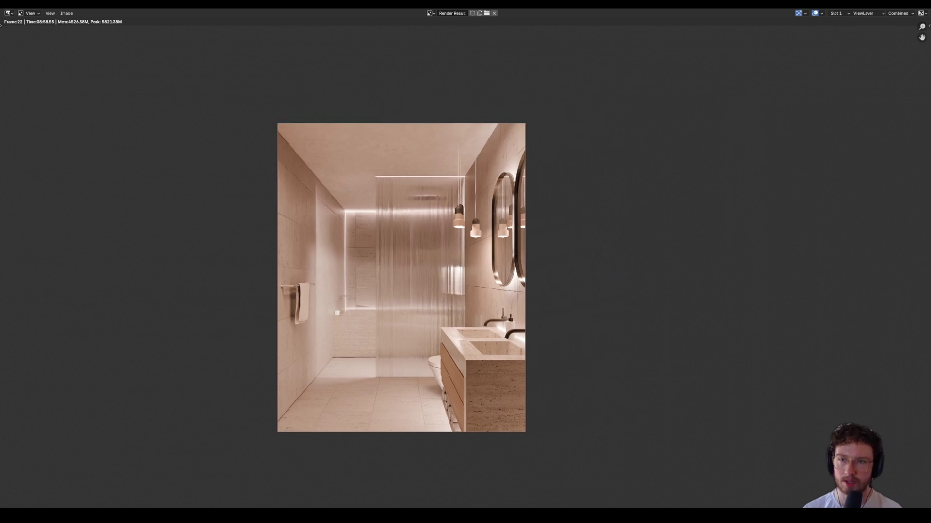
click(66, 13)
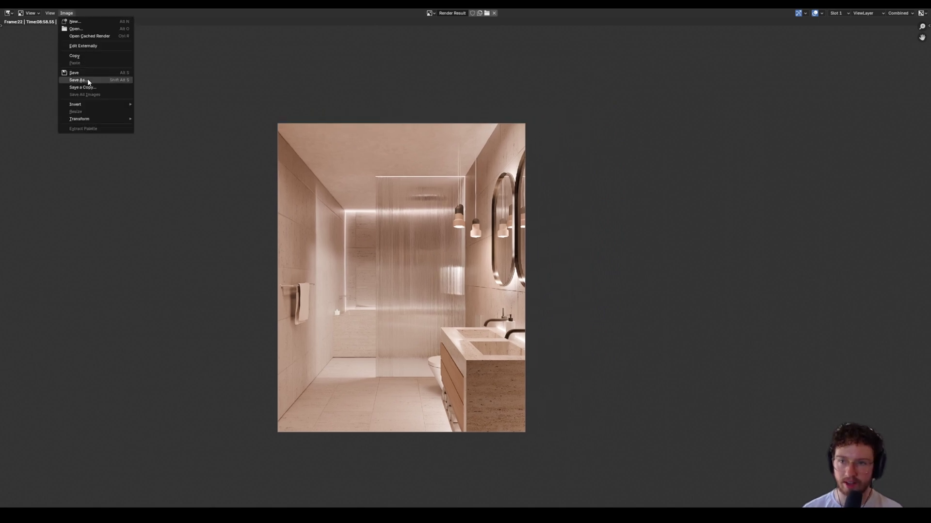
click(78, 80)
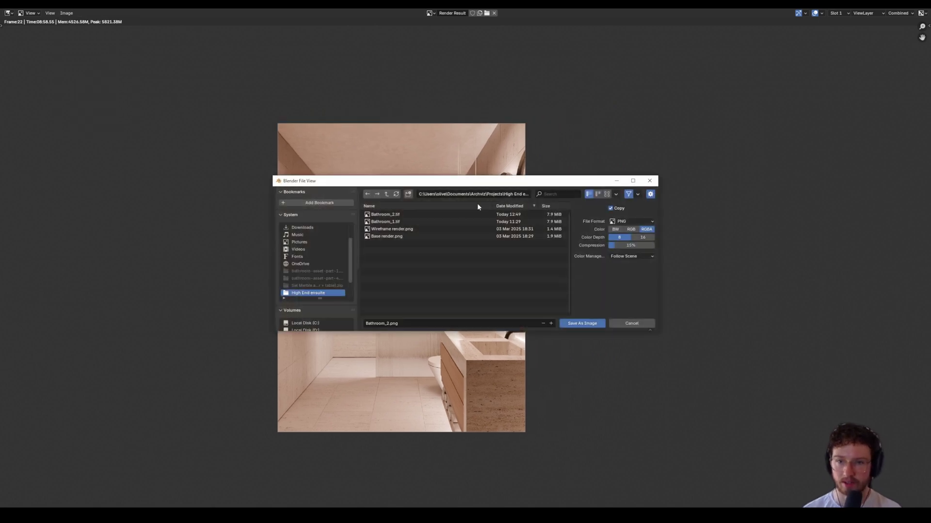
click(631, 221)
click(630, 282)
Set 16-bit colour depth, rename the file to Bathroom_3.tif, and save it
click(643, 237)
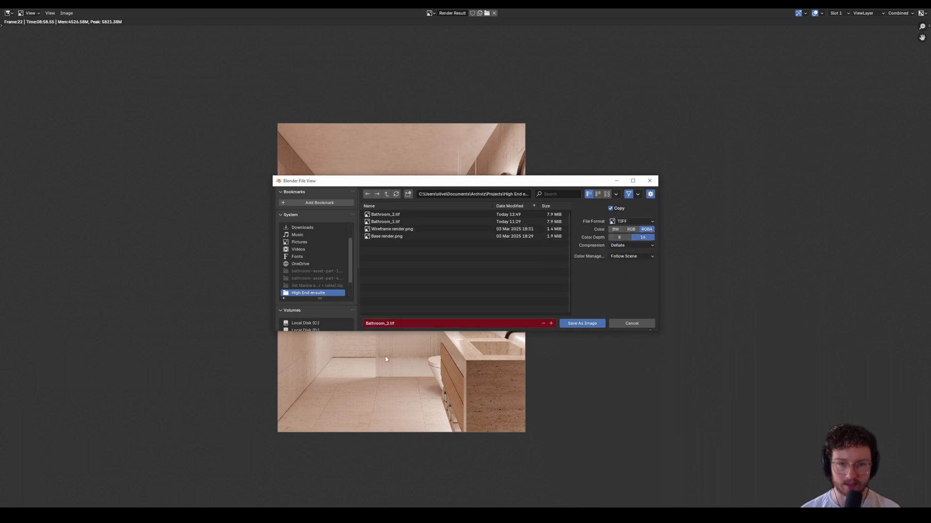
click(397, 322)
click(389, 323)
key(BackSpace)
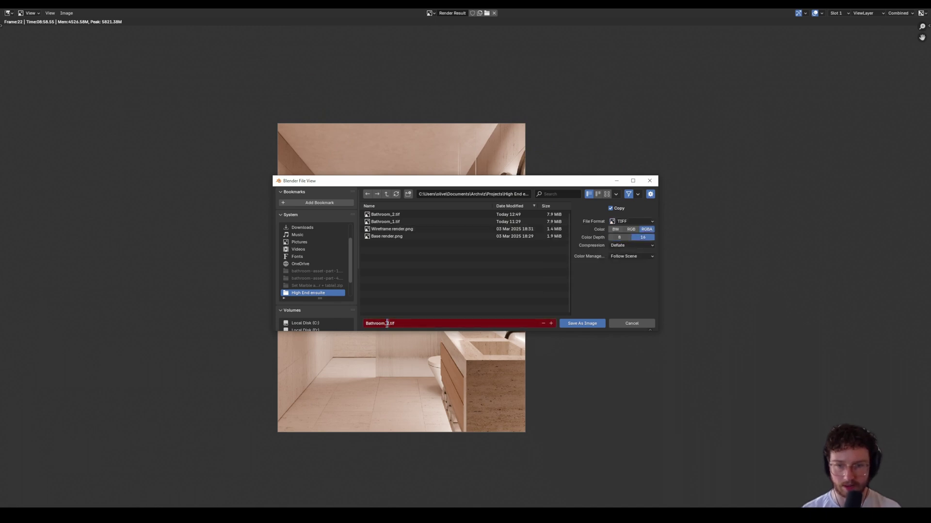
text(3)
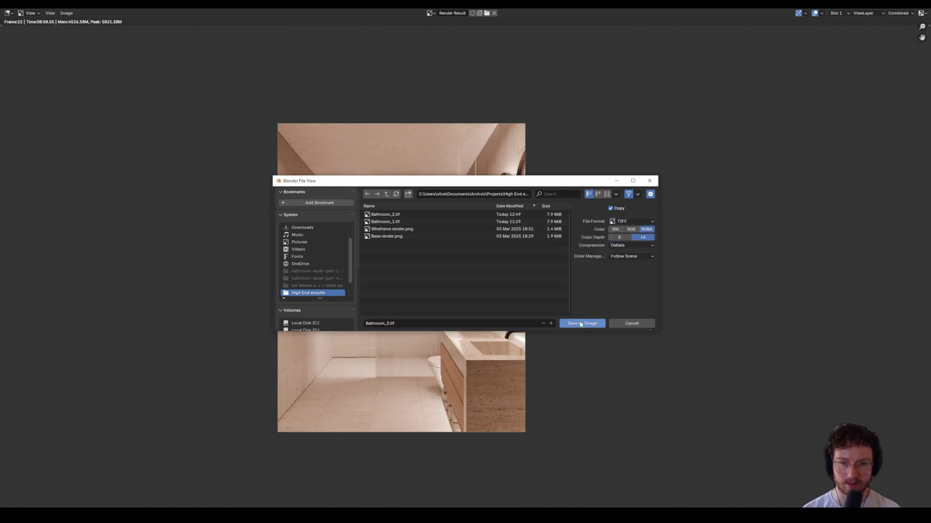
click(578, 325)
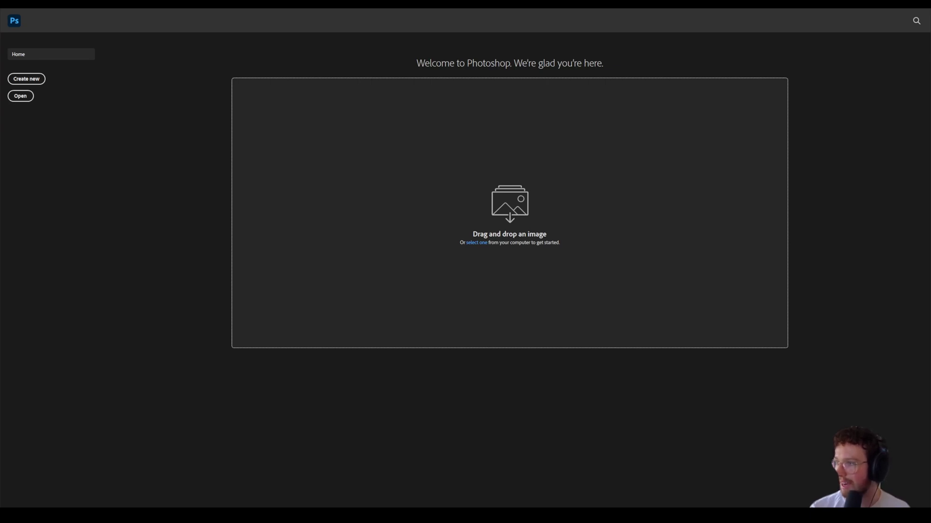
Open Bathroom_3.tif in Photoshop and convert Layer 0 to a smart object
drag(366, 241, 386, 247)
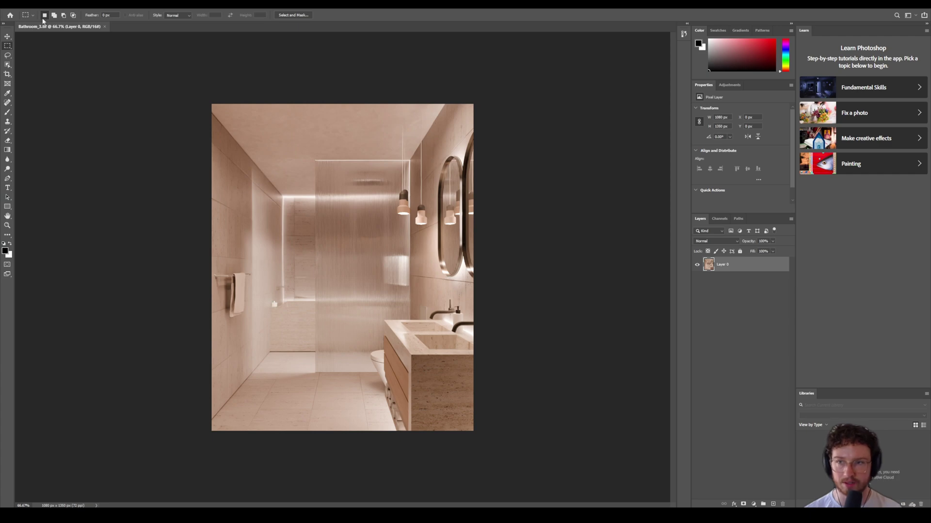
scroll(341, 260, up, 3)
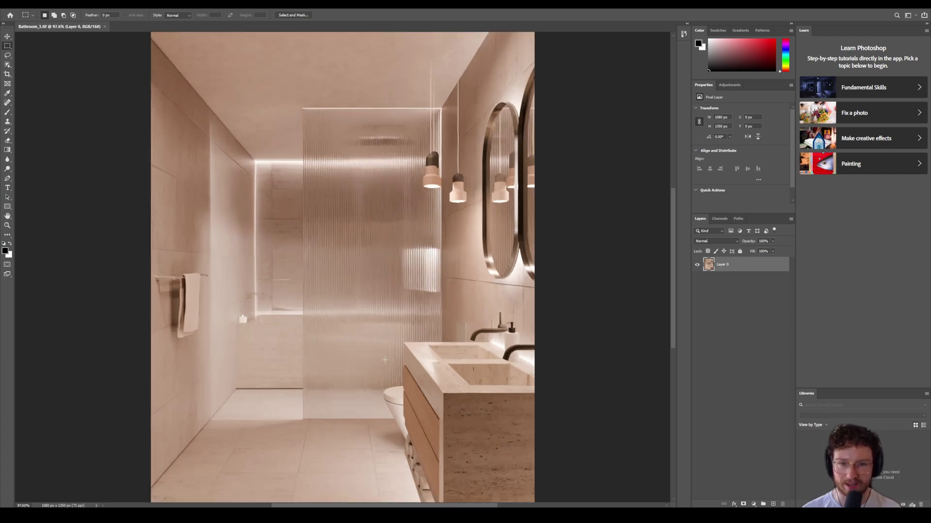
scroll(385, 360, down, 2)
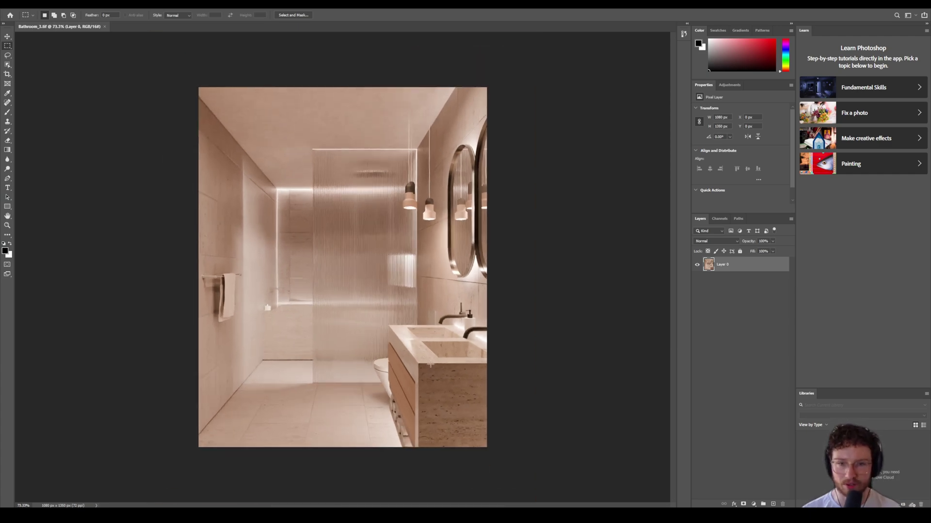
right_click(746, 268)
click(792, 303)
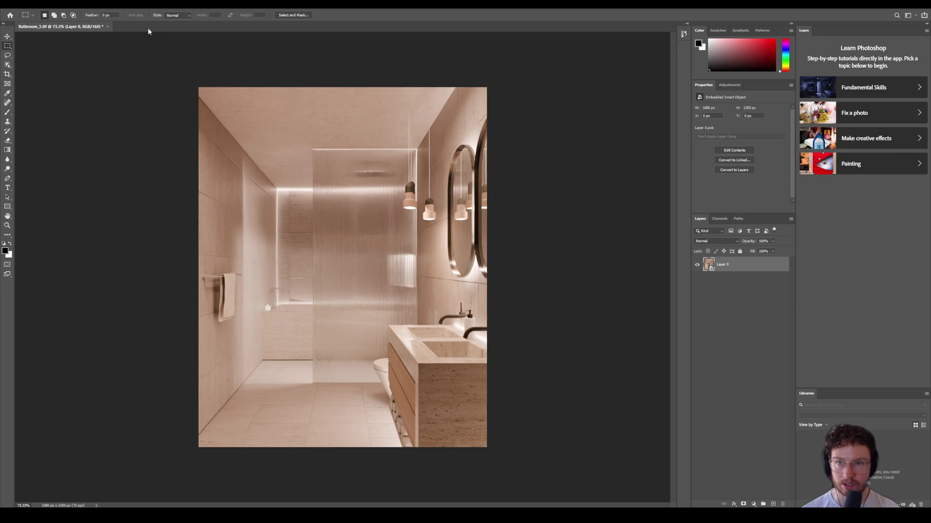
Apply the Camera Raw Filter to the layer and dismiss its welcome screen
click(84, 3)
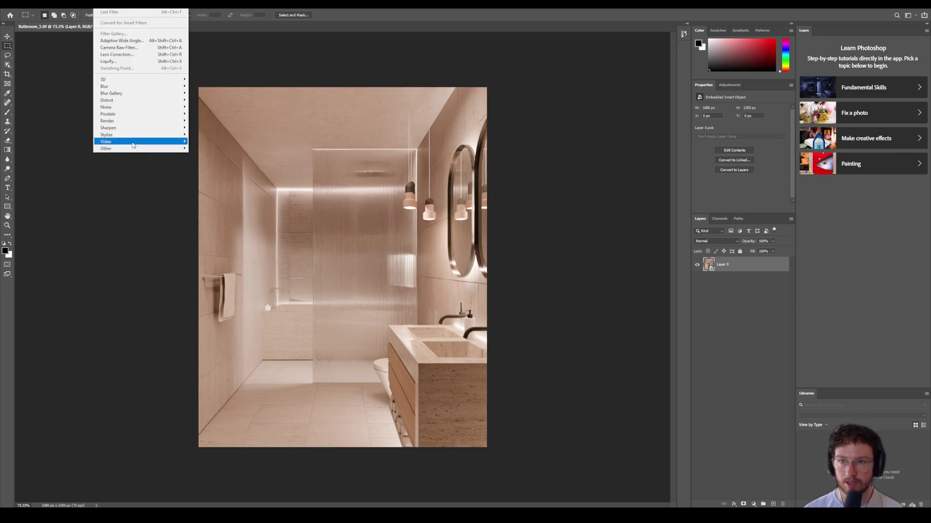
click(121, 47)
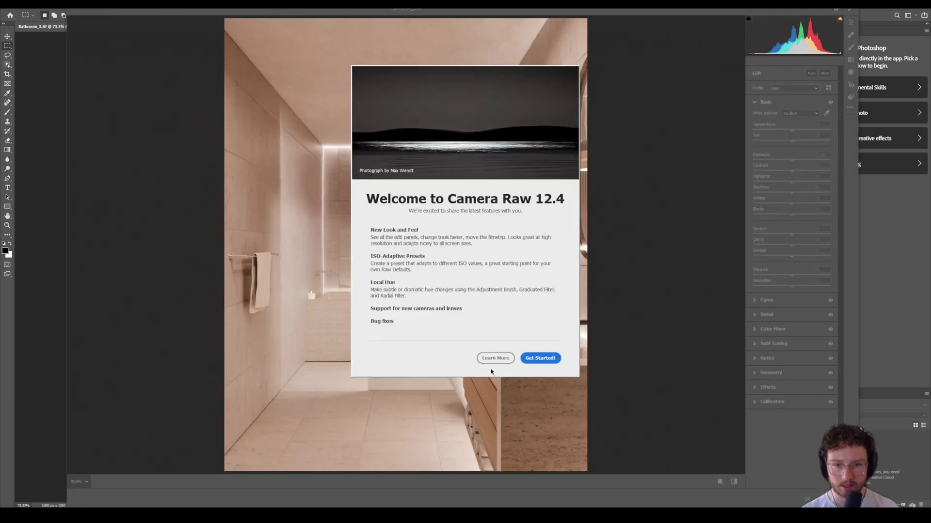
click(542, 359)
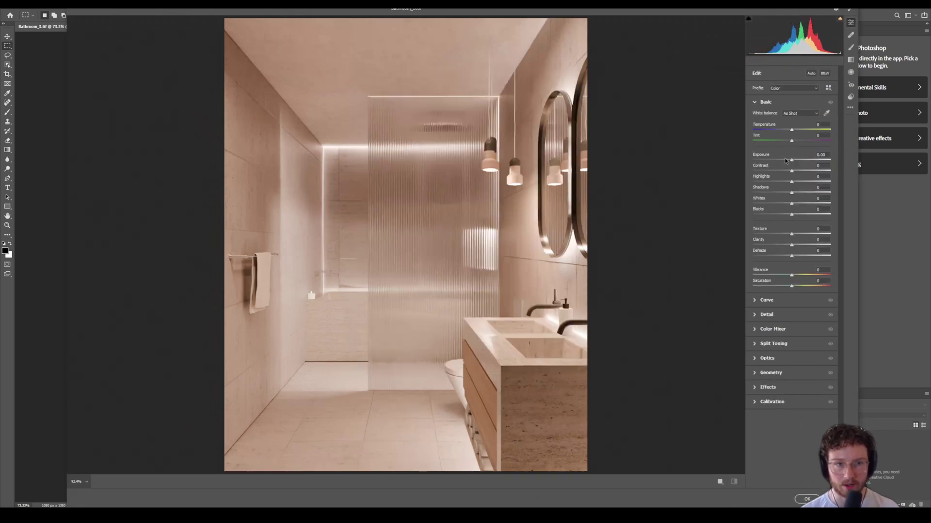
Test and reset Exposure to 0.00, then set Contrast to +4
drag(791, 160, 793, 161)
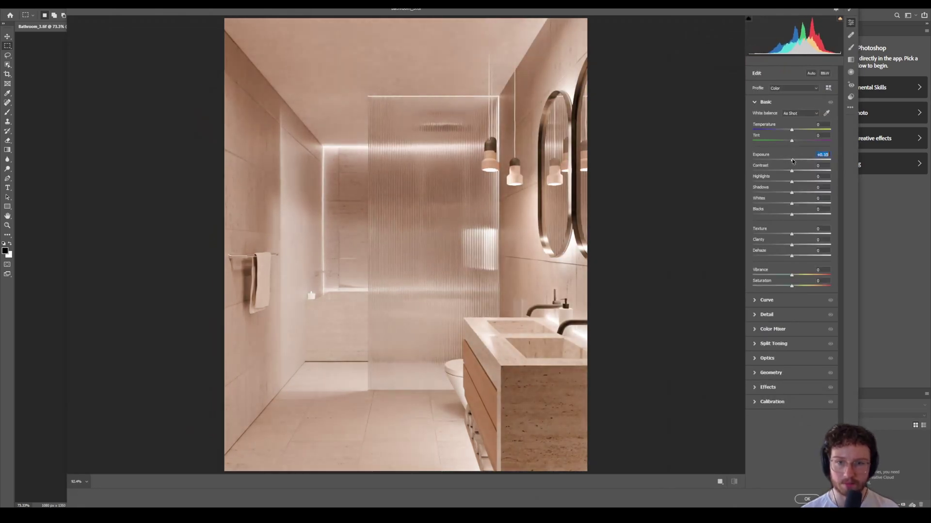
double_click(792, 161)
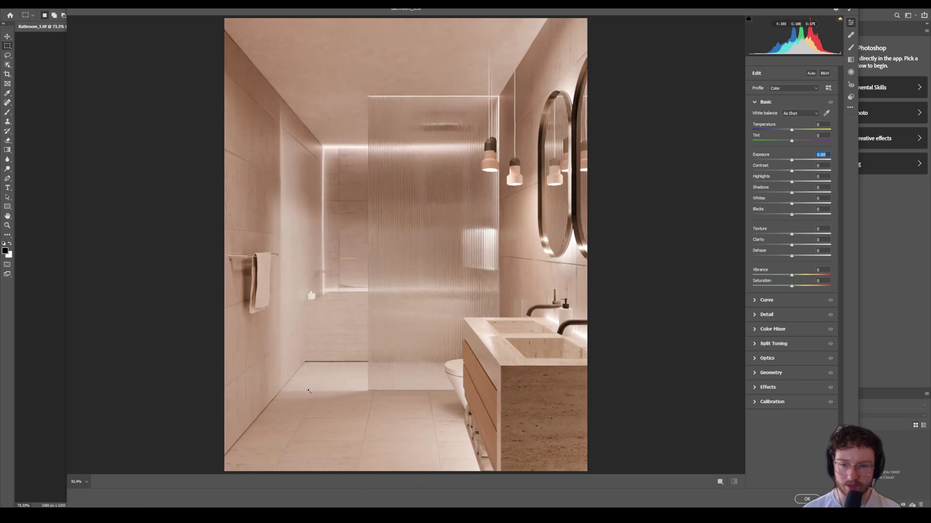
click(806, 499)
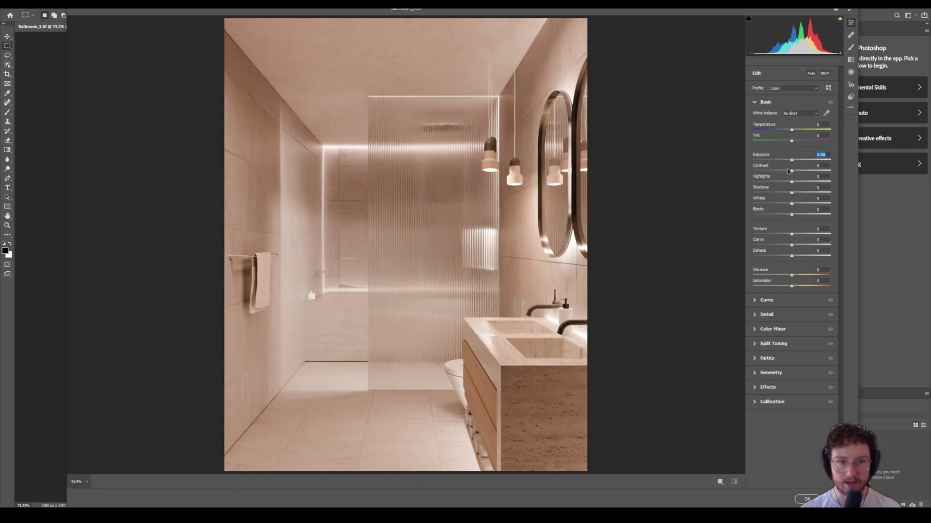
key(Tab)
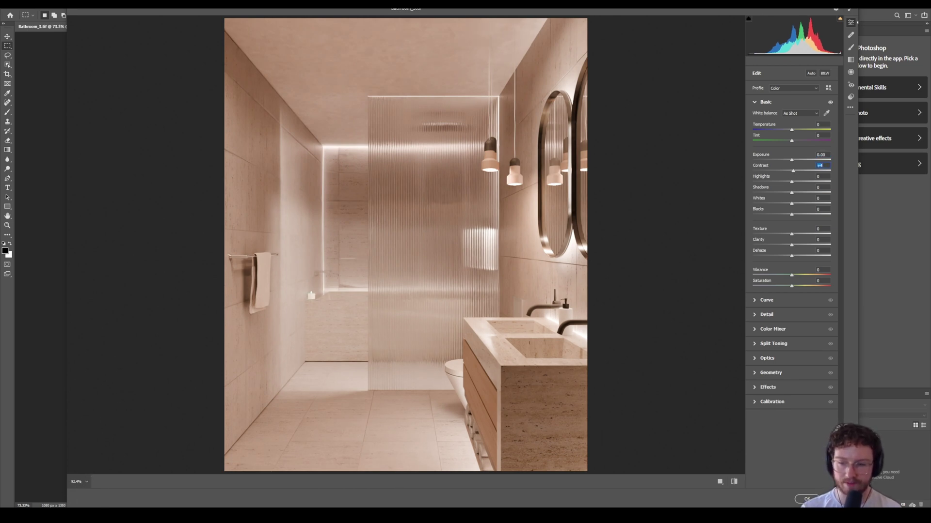
key(super)
text(color fil)
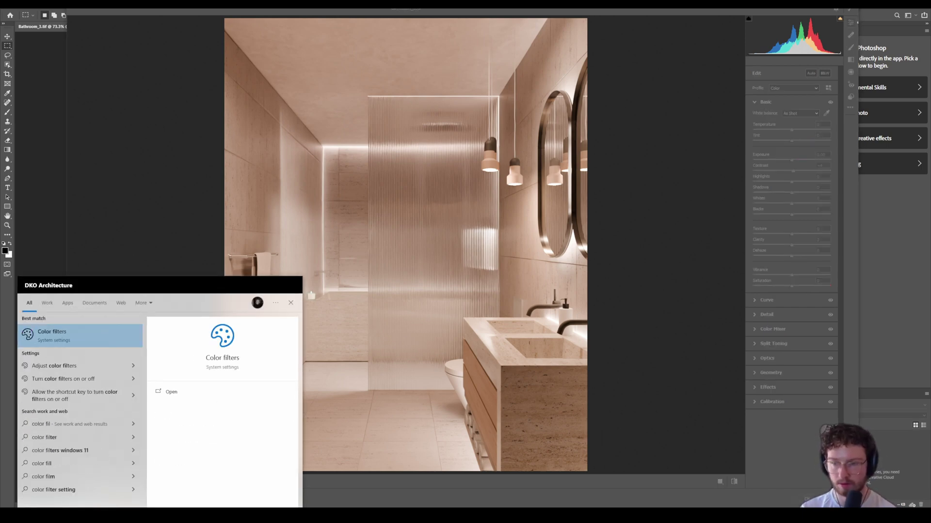
key(Escape)
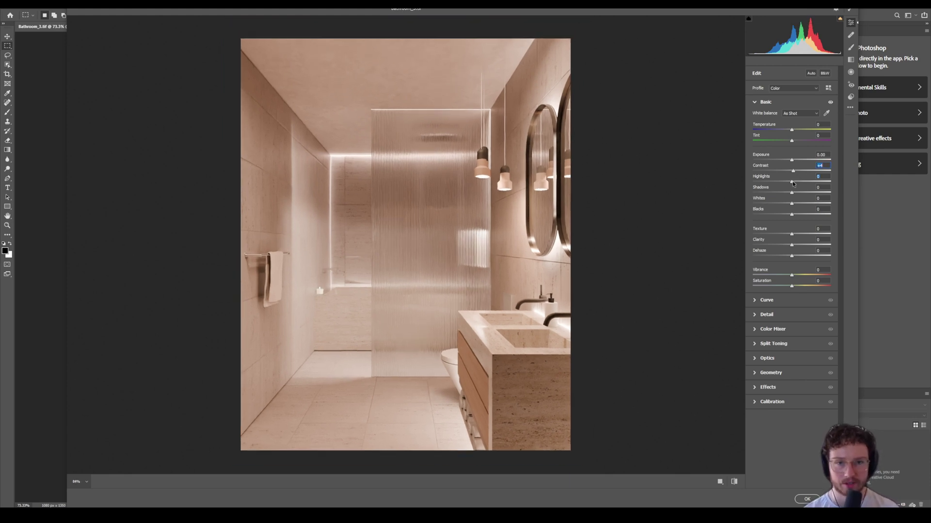
Try brighter highlights, then pull Highlights down to about -49
mouse_move(792, 182)
mouse_down()
mouse_move(811, 182)
mouse_move(786, 185)
mouse_move(799, 192)
mouse_move(768, 192)
mouse_move(789, 192)
mouse_move(806, 208)
mouse_move(782, 214)
mouse_move(781, 193)
mouse_move(794, 195)
mouse_move(778, 194)
mouse_up()
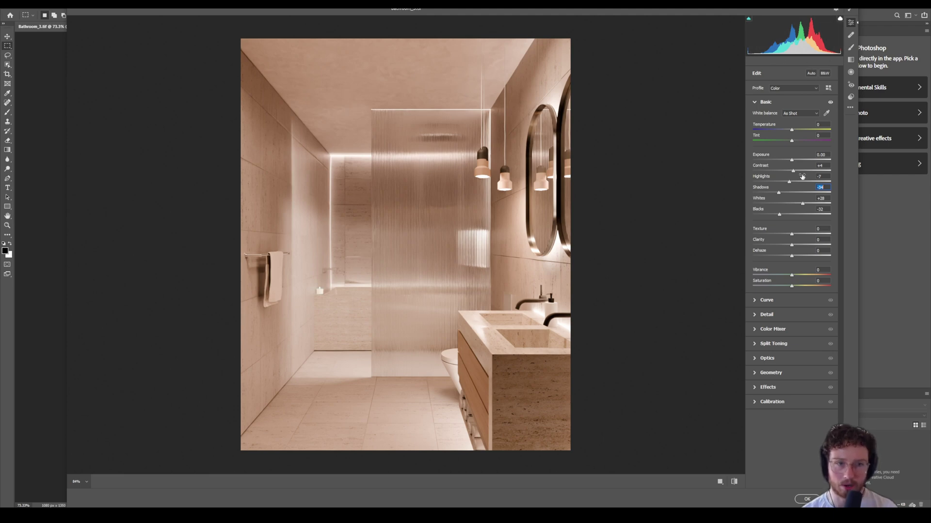
drag(789, 182, 771, 178)
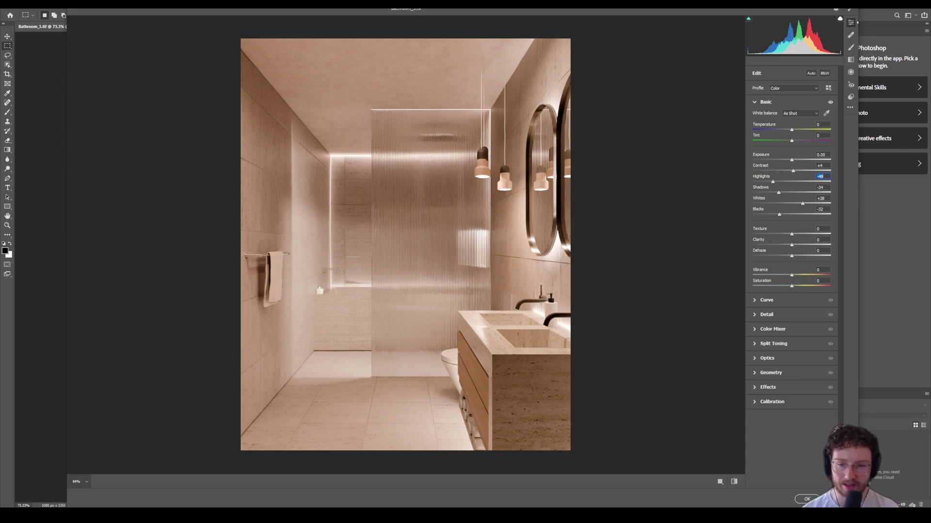
key(Return)
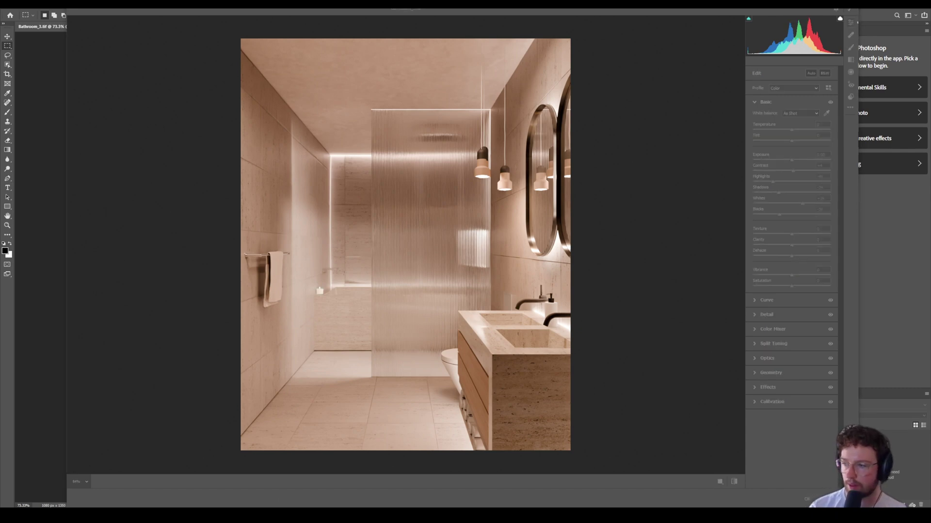
Place the reference moodboard beside the render and set Blacks -31, Shadows -16, Whites +47
key(alt+Tab)
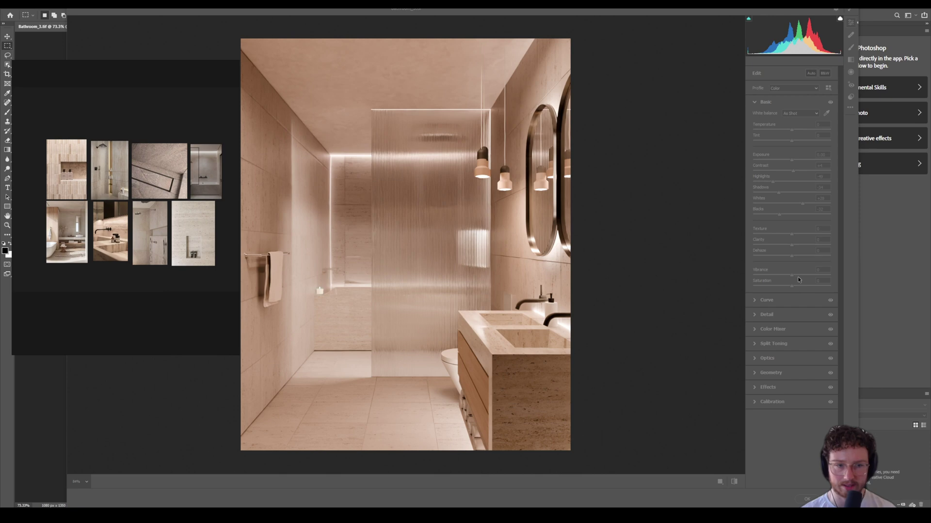
click(779, 216)
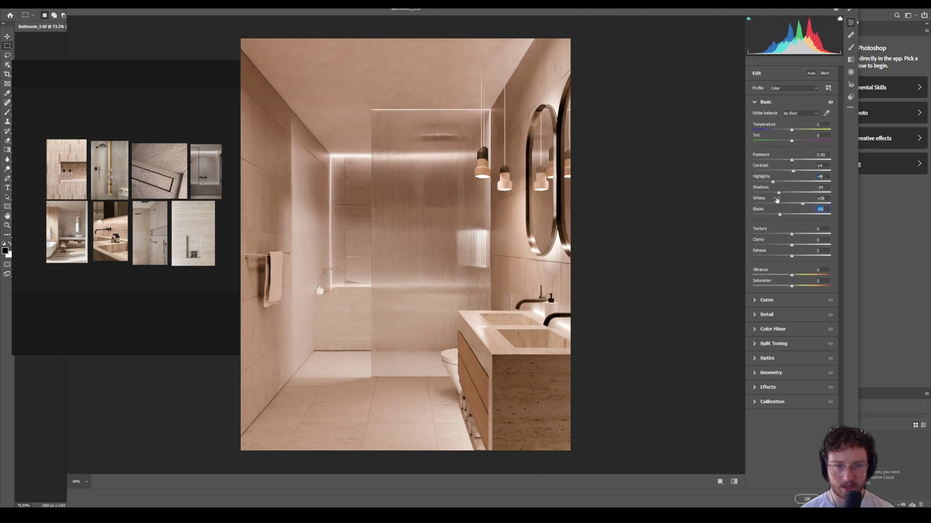
drag(779, 193, 811, 206)
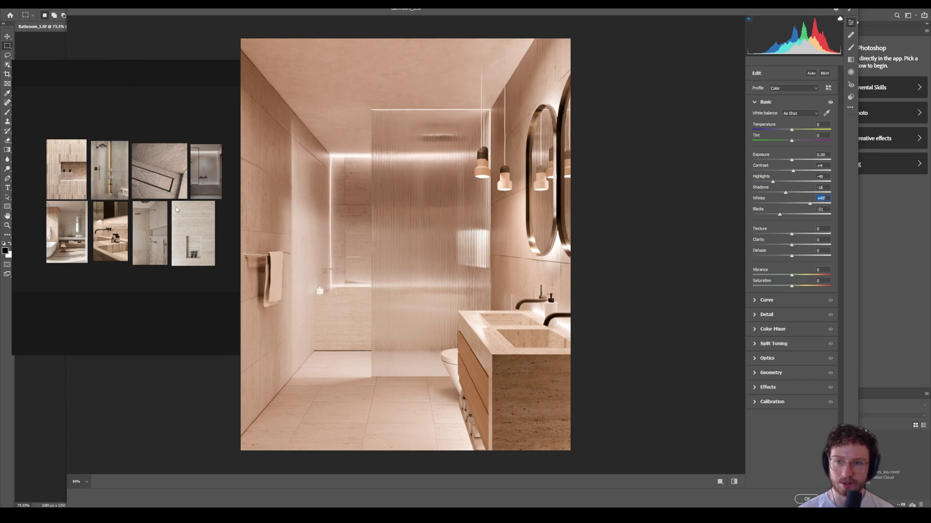
drag(140, 202, 133, 230)
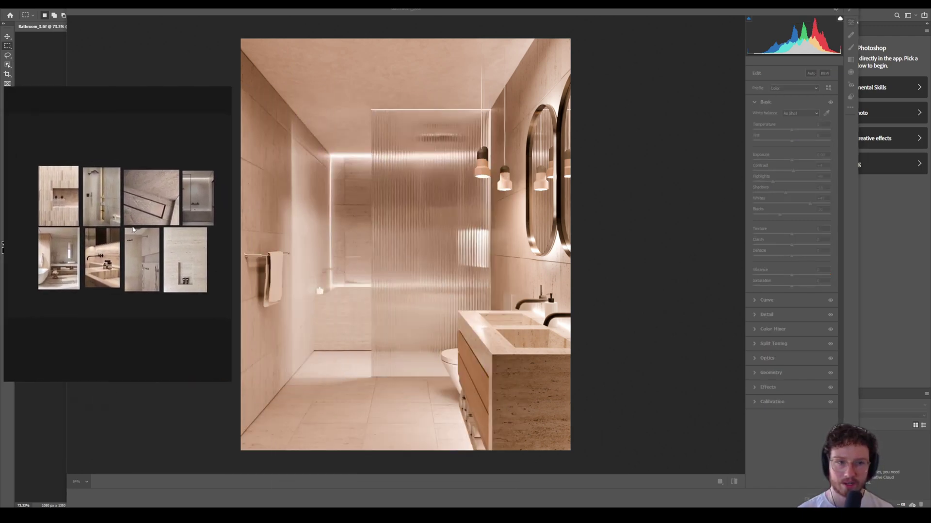
Cool the white balance via eyedropper to Temperature -11, Tint -13, and raise Exposure to +0.15
click(767, 121)
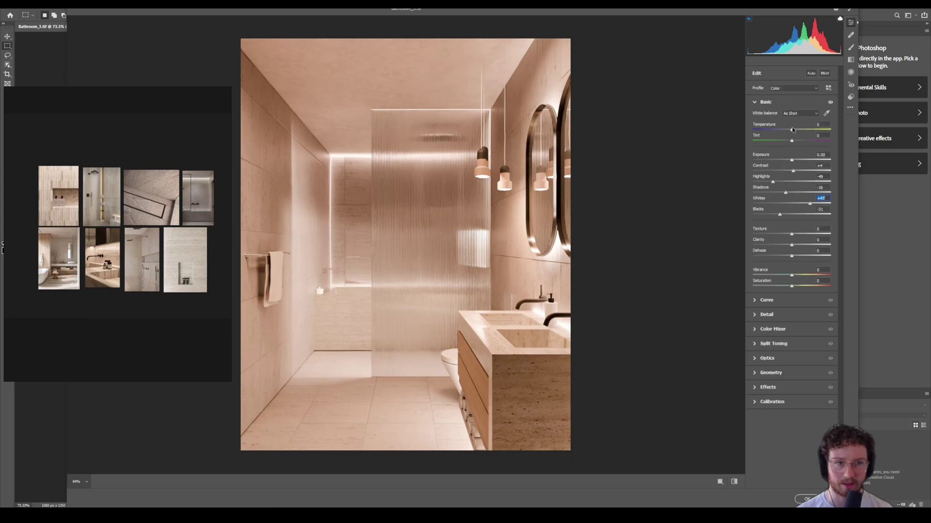
drag(794, 131, 789, 131)
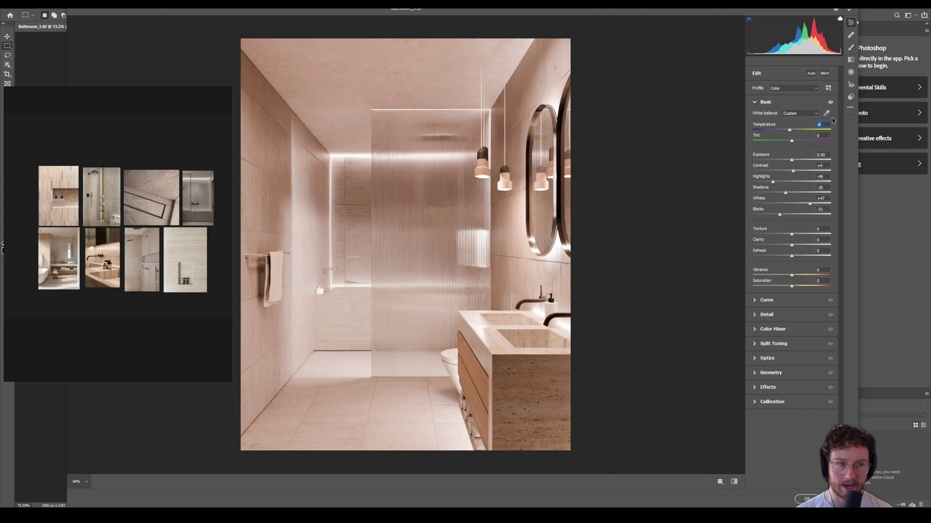
click(458, 365)
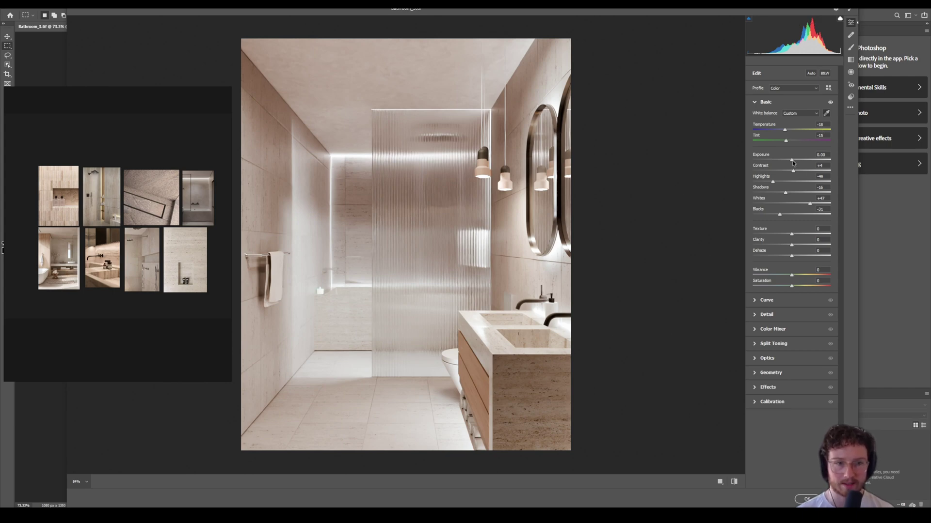
drag(792, 161, 794, 162)
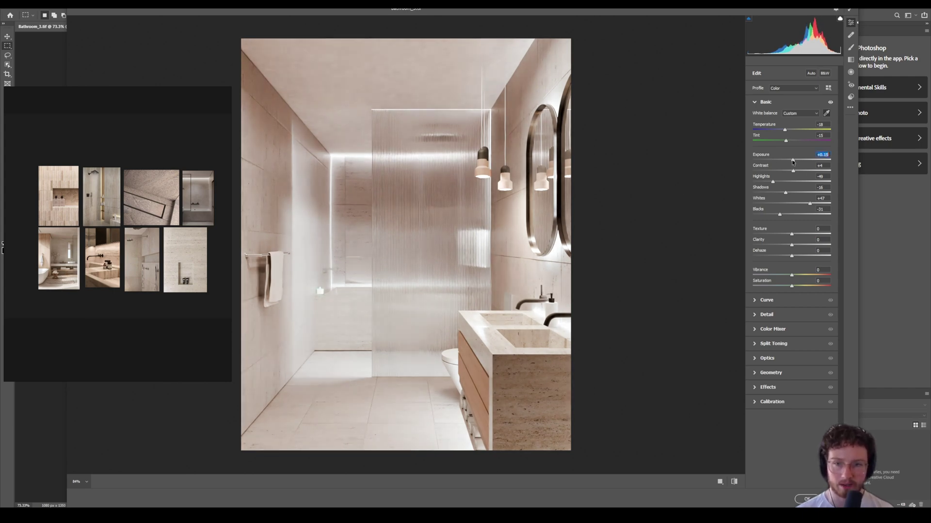
drag(785, 130, 786, 143)
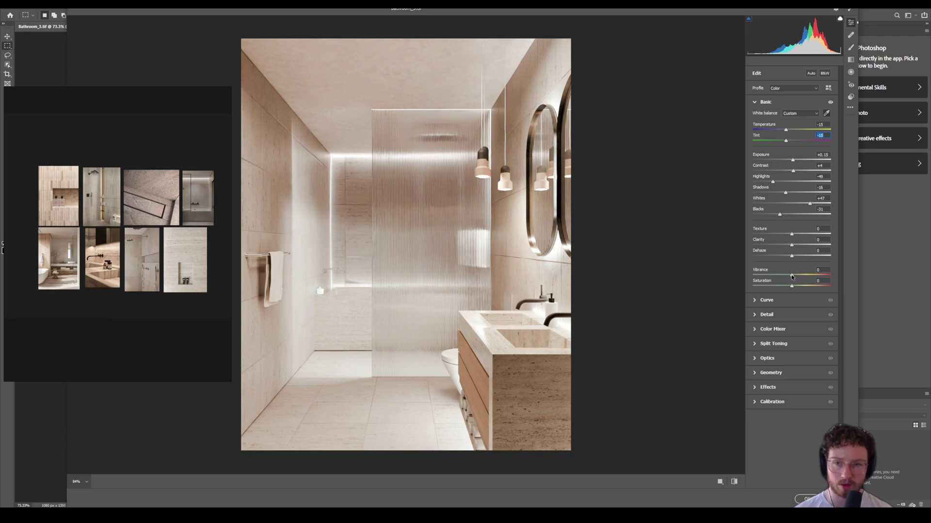
Lower Vibrance and Whites after comparing with the Blender render, and bring Saturation to -14
mouse_move(791, 275)
mouse_down()
mouse_move(776, 274)
mouse_move(789, 287)
mouse_move(781, 287)
mouse_move(789, 276)
mouse_move(778, 287)
mouse_up()
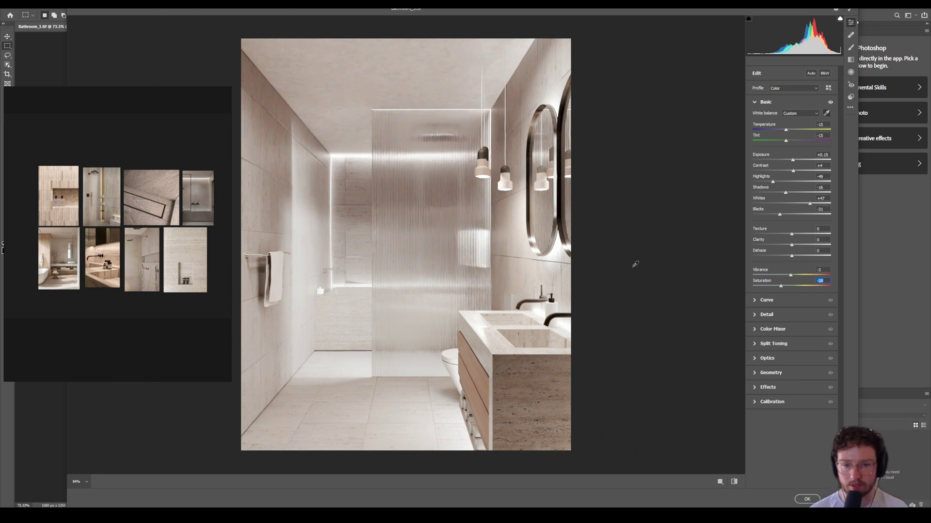
mouse_move(318, 507)
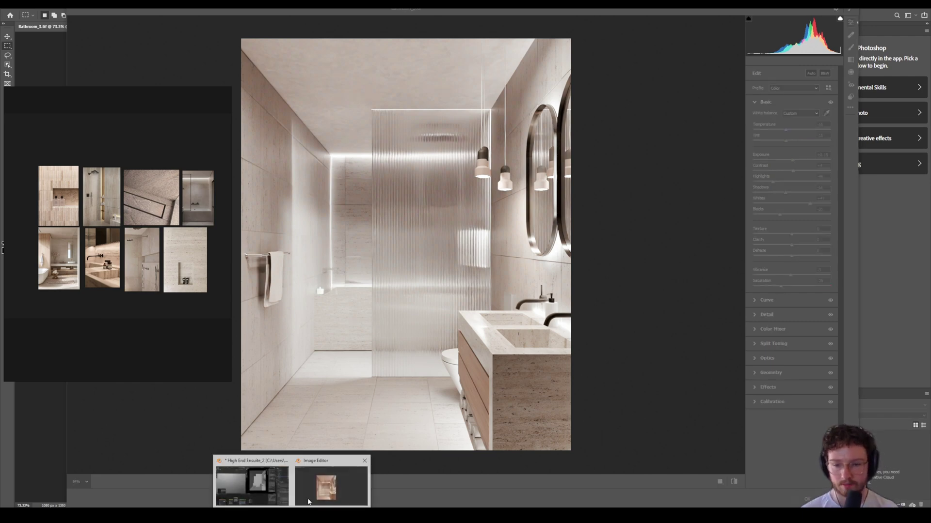
click(319, 487)
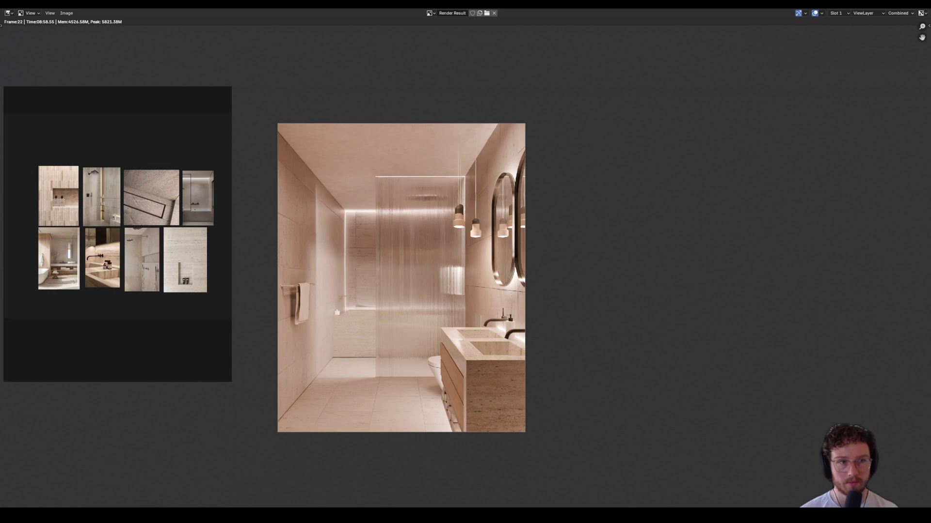
key(alt+Tab)
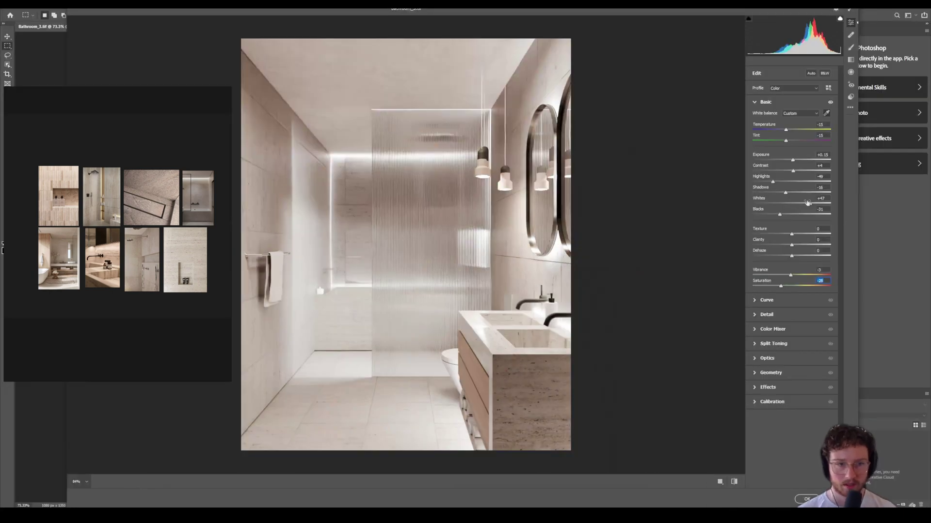
drag(809, 203, 772, 182)
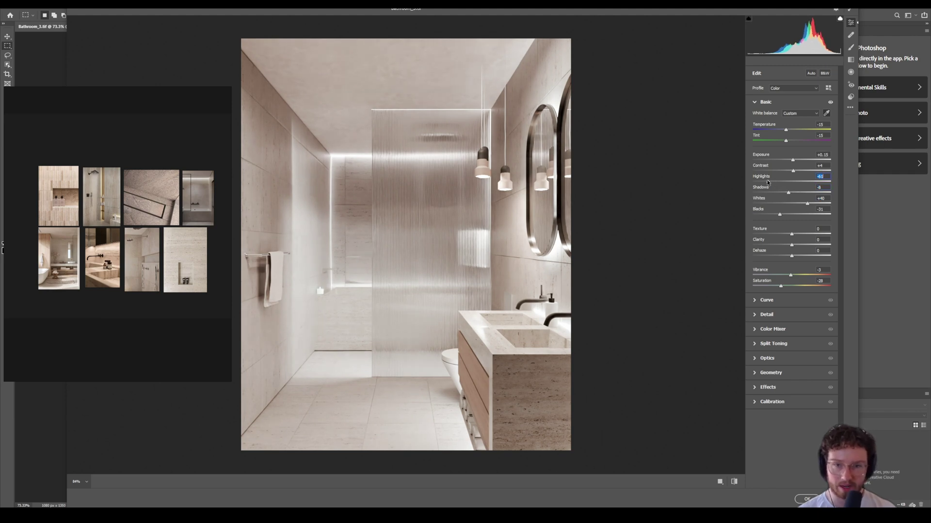
drag(786, 130, 787, 142)
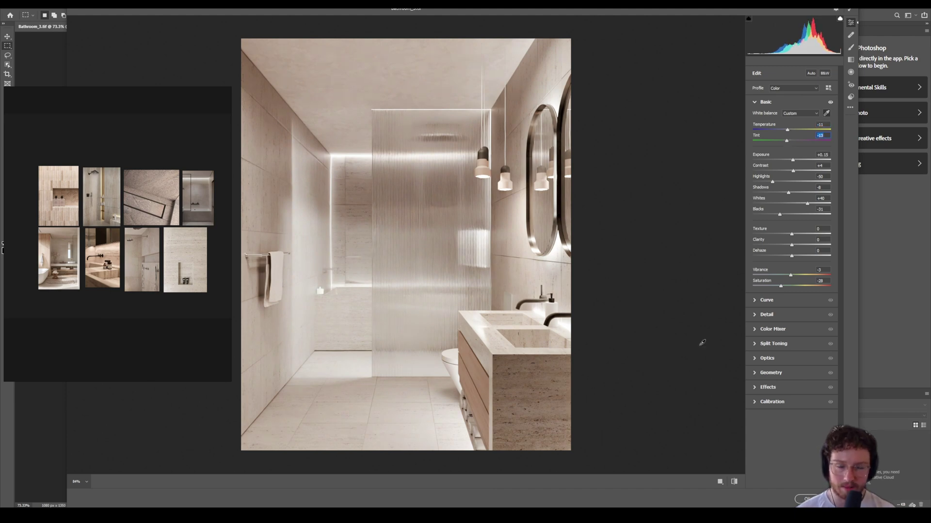
drag(779, 289, 787, 287)
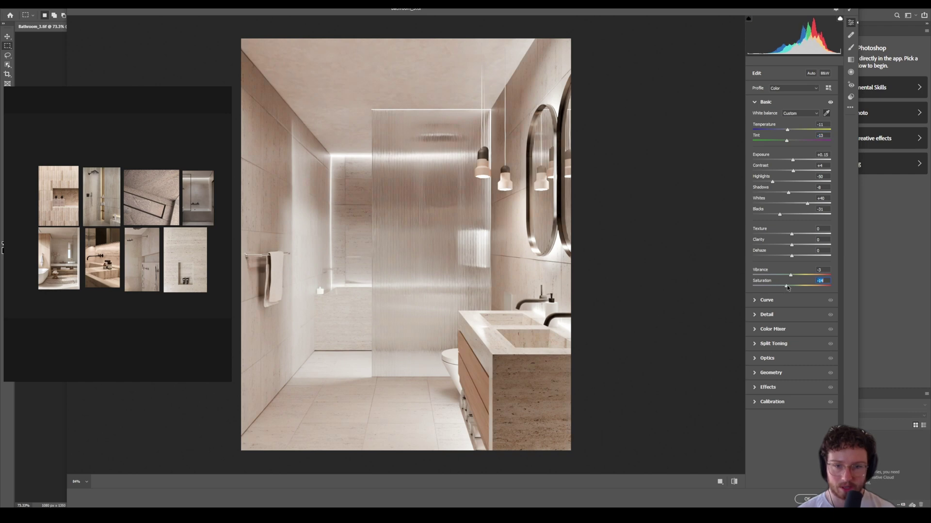
click(758, 302)
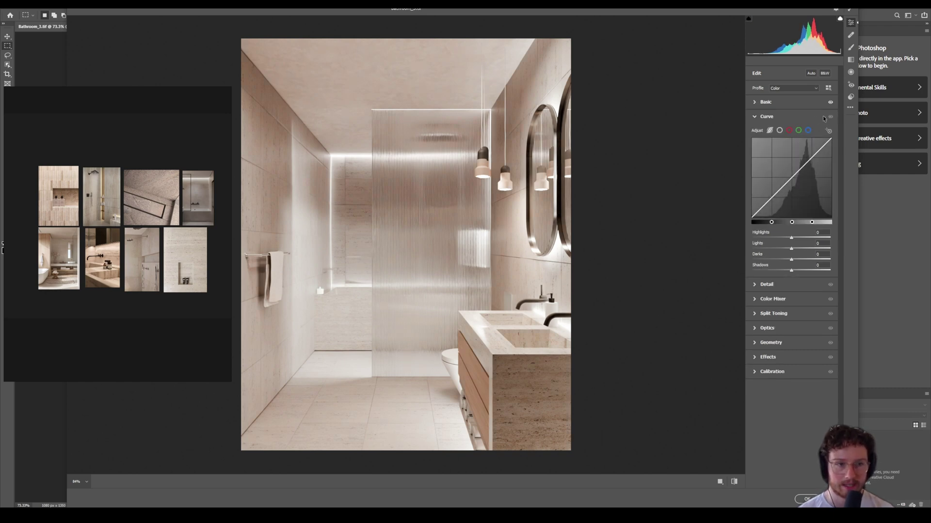
Lower the point curve's top end and lift its black point to Input 4 / Output 12
click(779, 131)
drag(831, 138, 815, 156)
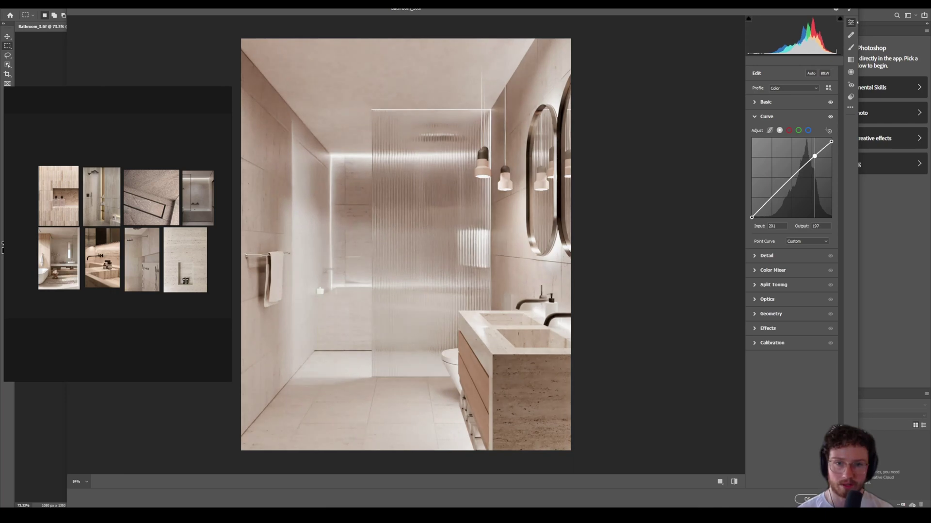
click(769, 200)
drag(751, 217, 771, 207)
click(771, 253)
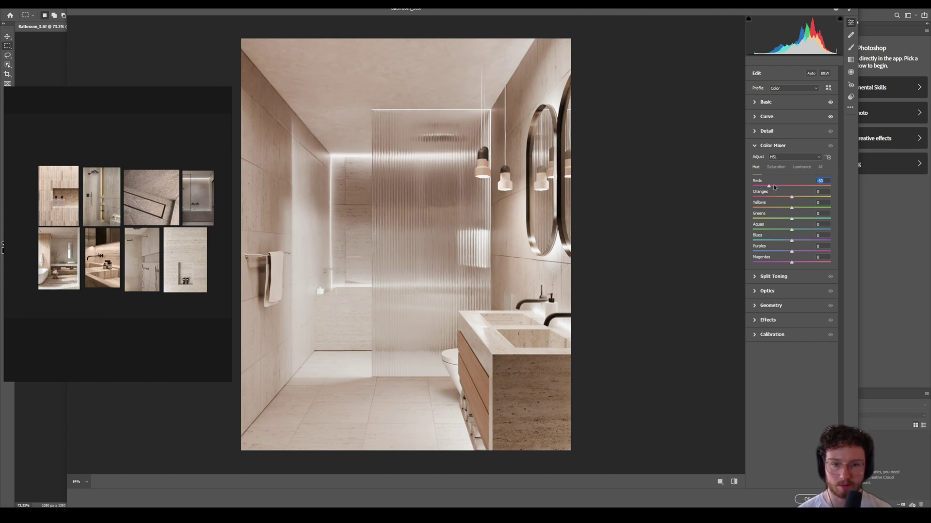
Set the Reds hue near neutral, shift Oranges, and reposition the reference photos beside the render
drag(774, 187, 731, 190)
drag(847, 193, 802, 197)
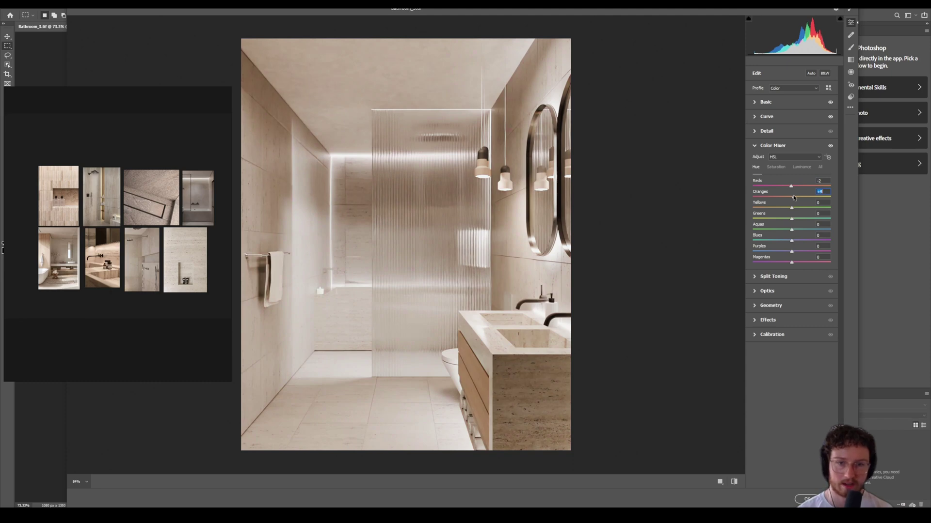
mouse_move(792, 197)
mouse_down()
mouse_move(773, 190)
mouse_move(799, 199)
mouse_up()
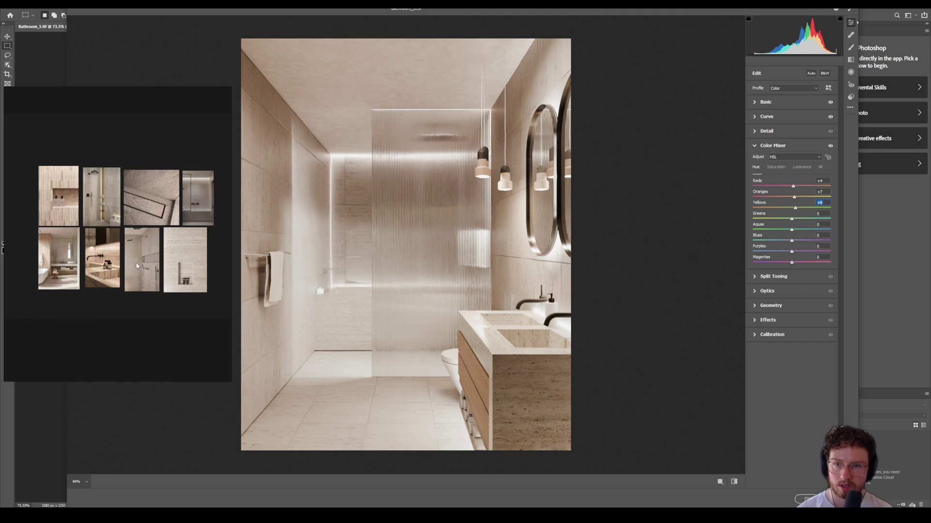
scroll(136, 263, up, 6)
drag(225, 214, 301, 142)
drag(341, 93, 173, 221)
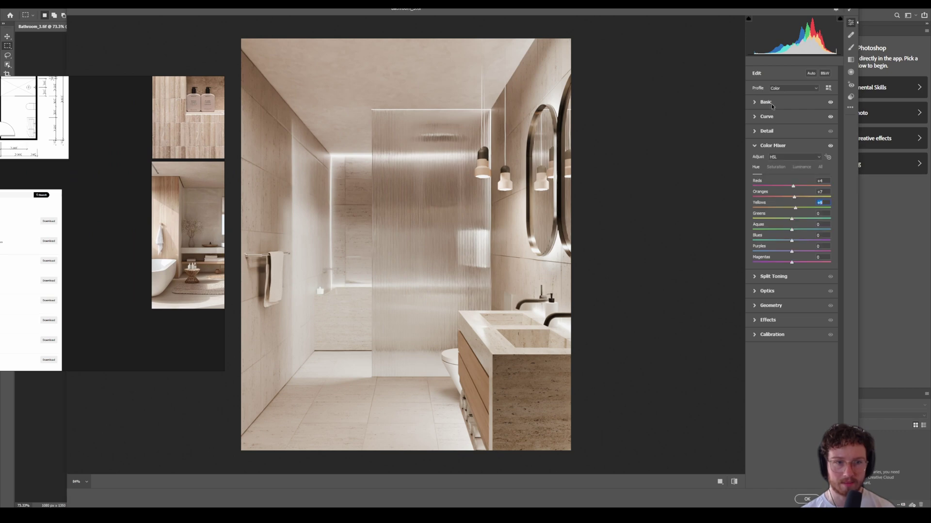
Nudge Tint toward magenta, set Greens +8 and Aquas +6 hues, and settle Oranges at +7
drag(785, 143, 788, 143)
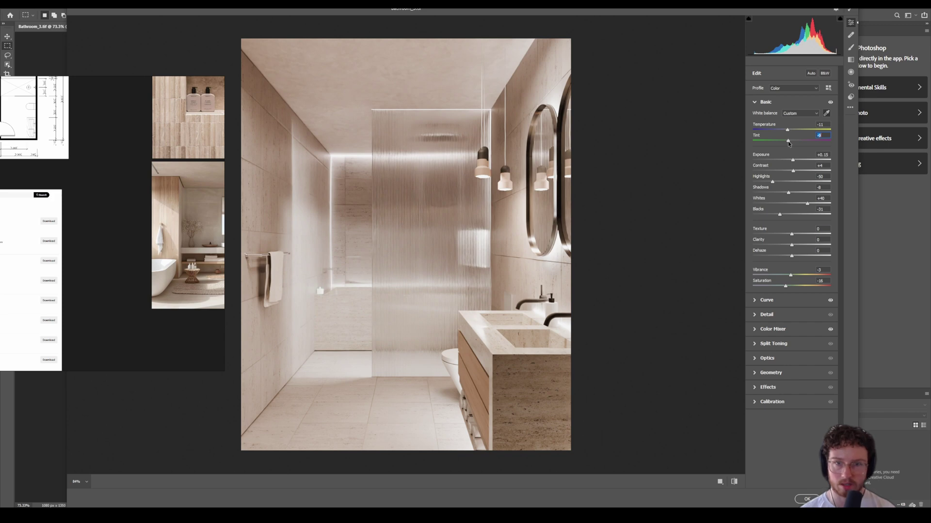
click(772, 330)
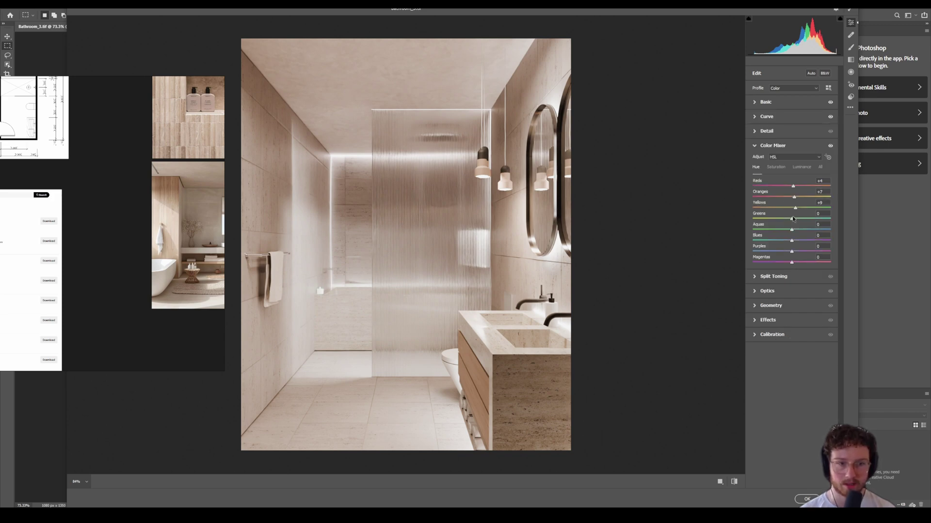
drag(793, 221, 820, 221)
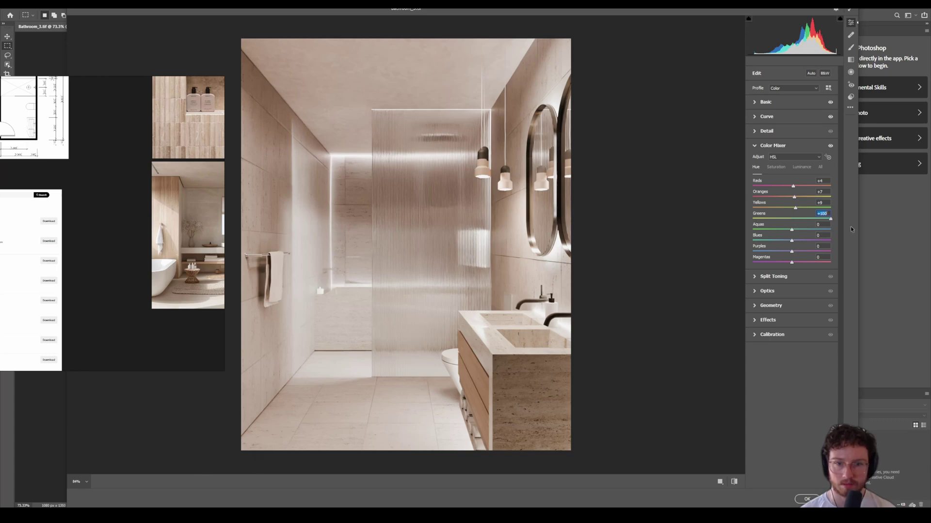
mouse_move(793, 229)
mouse_down()
mouse_move(728, 233)
mouse_move(819, 238)
mouse_move(754, 264)
mouse_move(795, 263)
mouse_move(775, 253)
mouse_move(862, 250)
mouse_move(787, 253)
mouse_move(811, 242)
mouse_move(791, 242)
mouse_up()
mouse_move(796, 200)
mouse_down()
mouse_move(787, 200)
mouse_move(796, 199)
mouse_up()
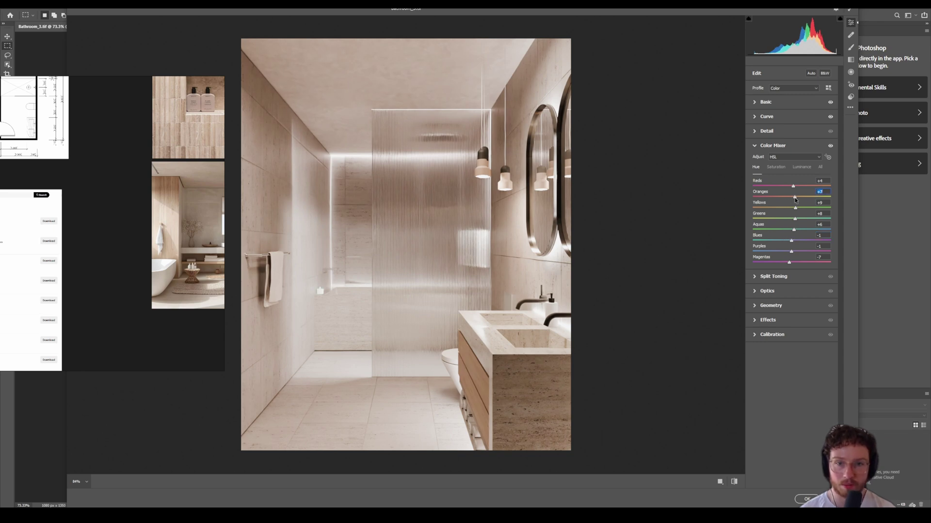
Desaturate per colour: Purples -54, Magentas -44, Oranges -26, Aquas -21, undoing a stray drag
click(778, 168)
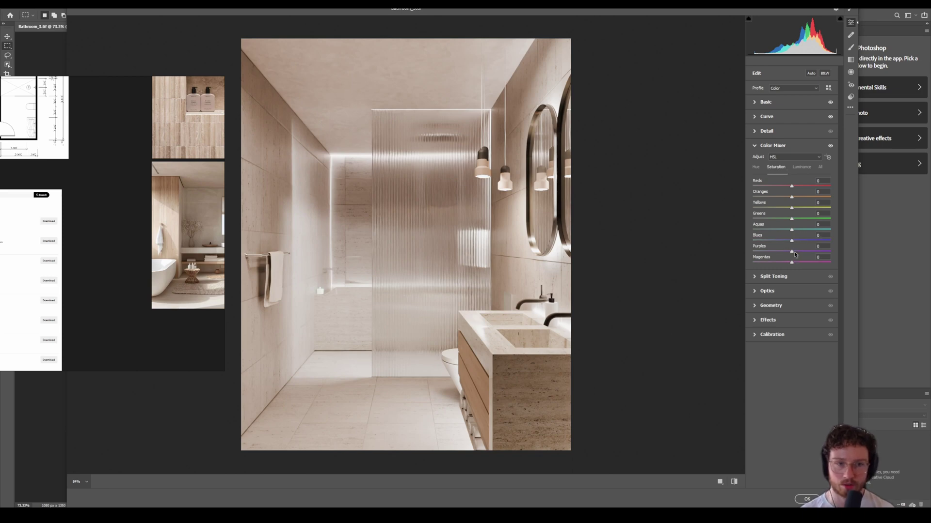
mouse_move(794, 252)
mouse_down()
mouse_move(752, 252)
mouse_move(779, 265)
mouse_move(770, 252)
mouse_move(788, 244)
mouse_up()
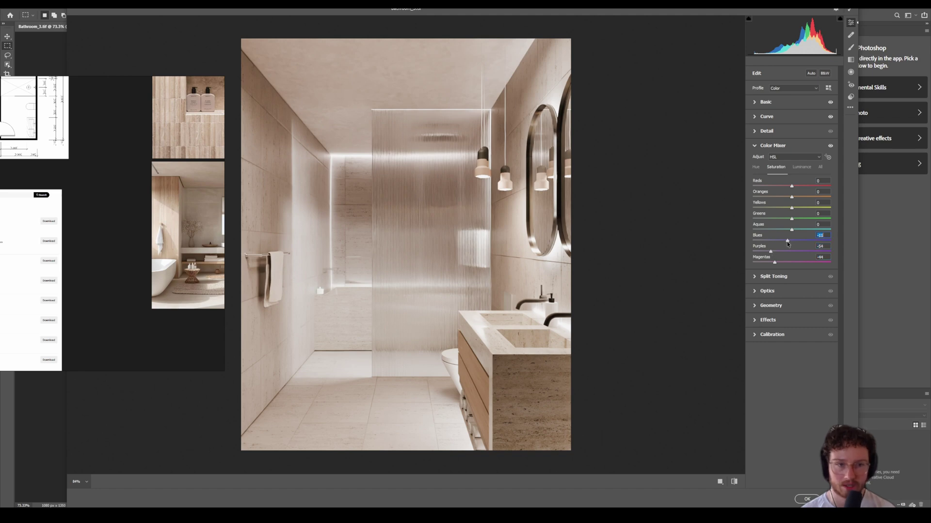
mouse_move(791, 196)
mouse_down()
mouse_move(775, 199)
mouse_move(818, 218)
mouse_move(777, 219)
mouse_move(767, 232)
mouse_move(783, 230)
mouse_move(789, 197)
mouse_move(767, 188)
mouse_move(797, 199)
mouse_move(780, 198)
mouse_up()
click(785, 198)
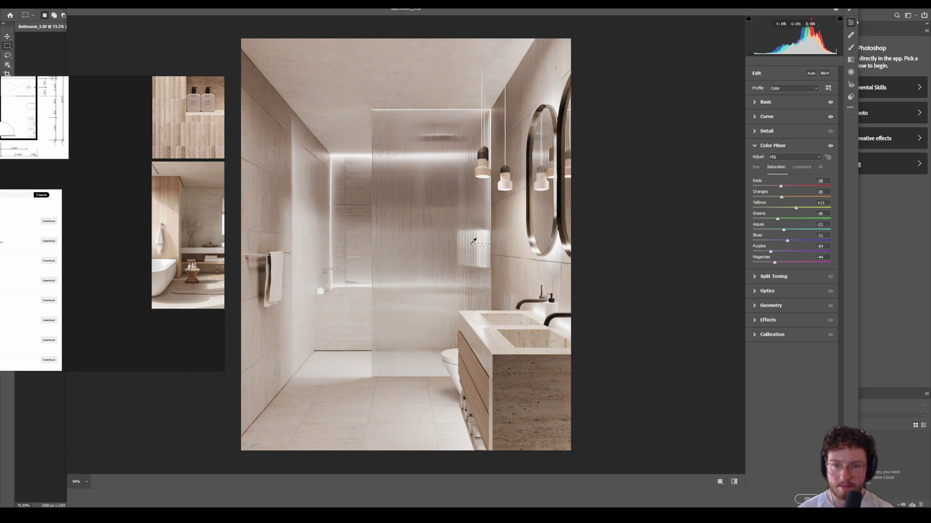
drag(489, 252, 539, 259)
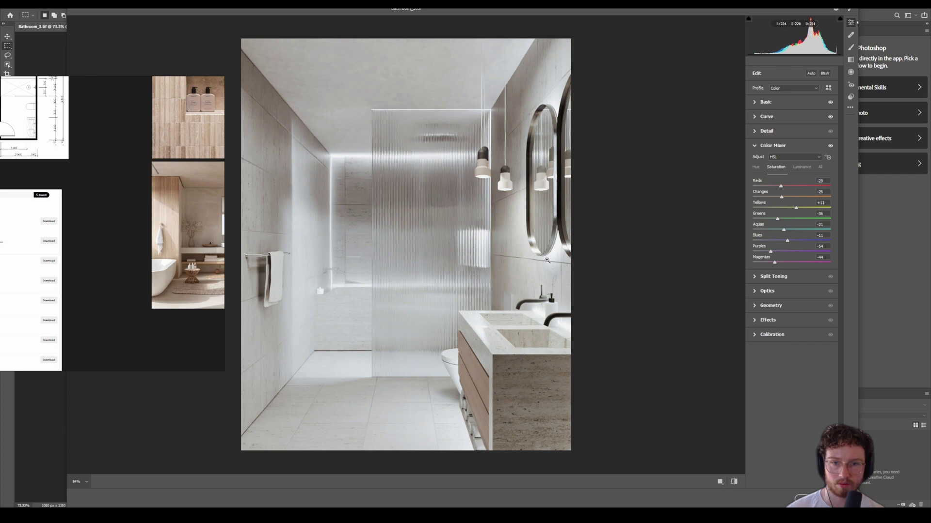
key(ctrl+z)
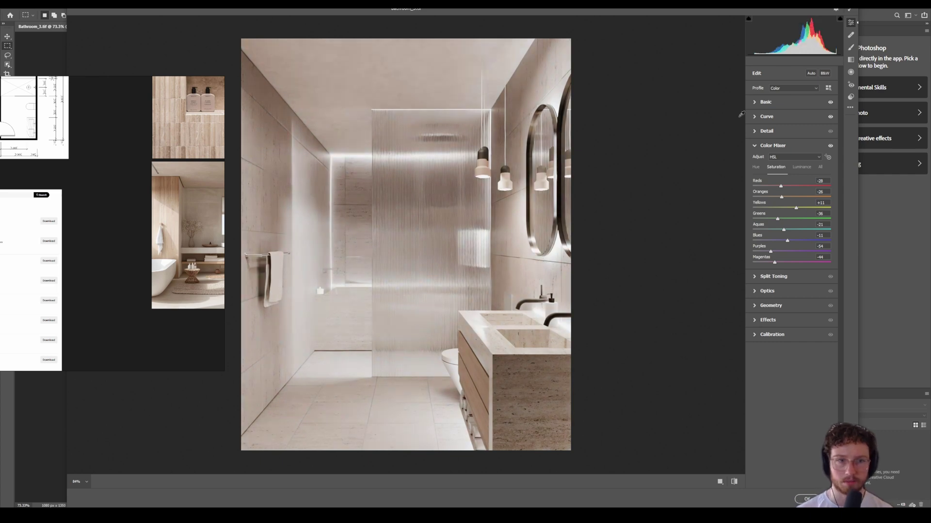
Resample white balance from a neutral area, cooling it to Temperature -20, Tint -18
click(778, 102)
drag(788, 140, 788, 141)
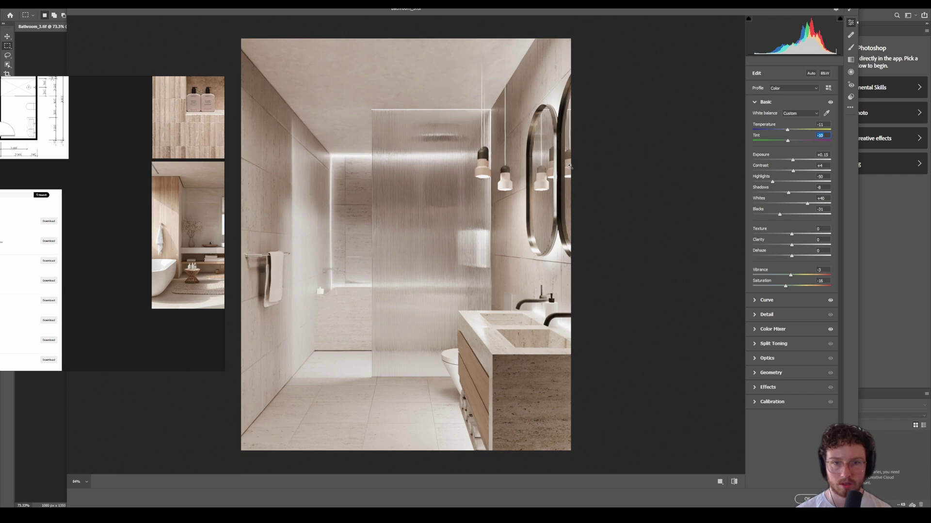
click(826, 112)
click(552, 303)
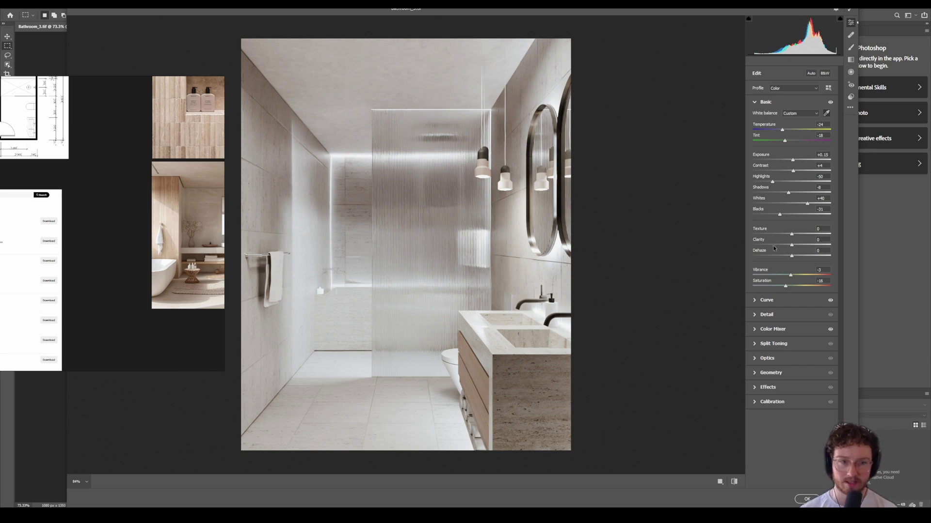
Raise Contrast to +16, pull Highlights to -81, set Whites +35 and Vibrance -4
mouse_move(786, 288)
mouse_down()
mouse_move(807, 288)
mouse_move(787, 288)
mouse_up()
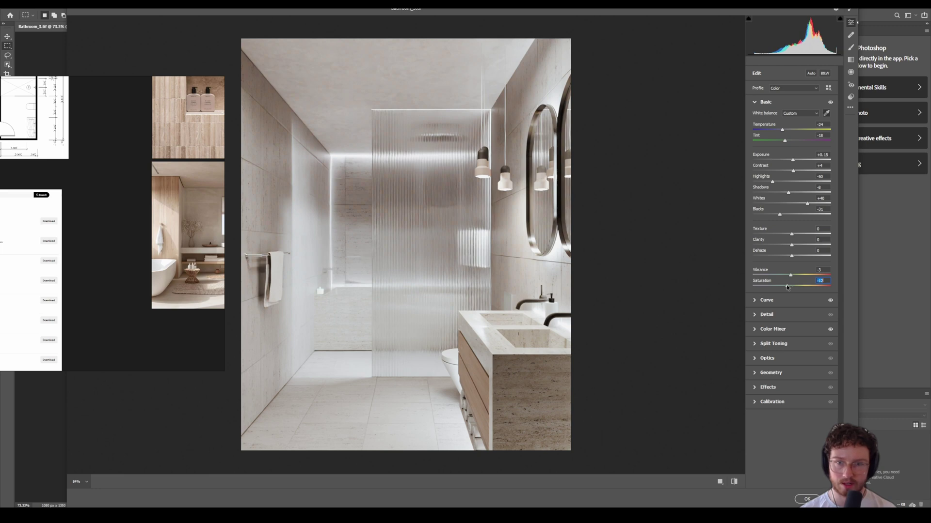
drag(793, 172, 798, 173)
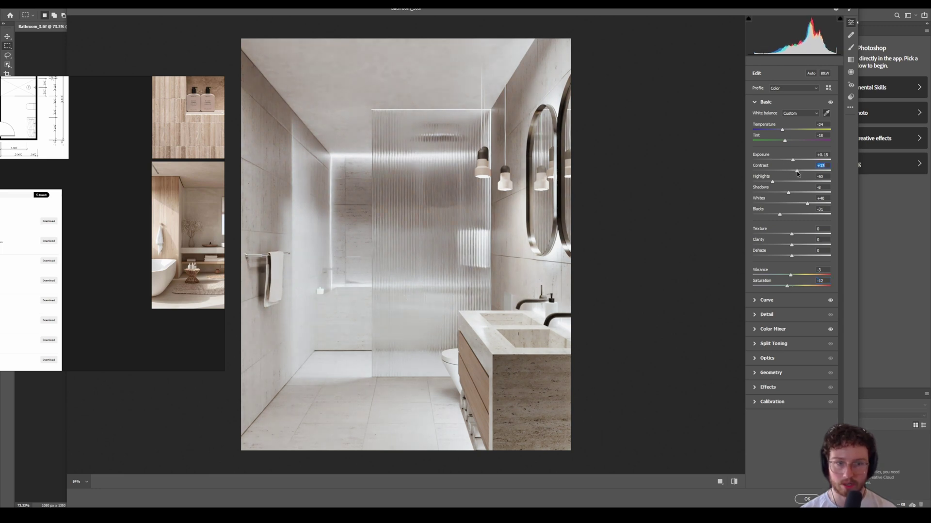
drag(781, 131, 784, 132)
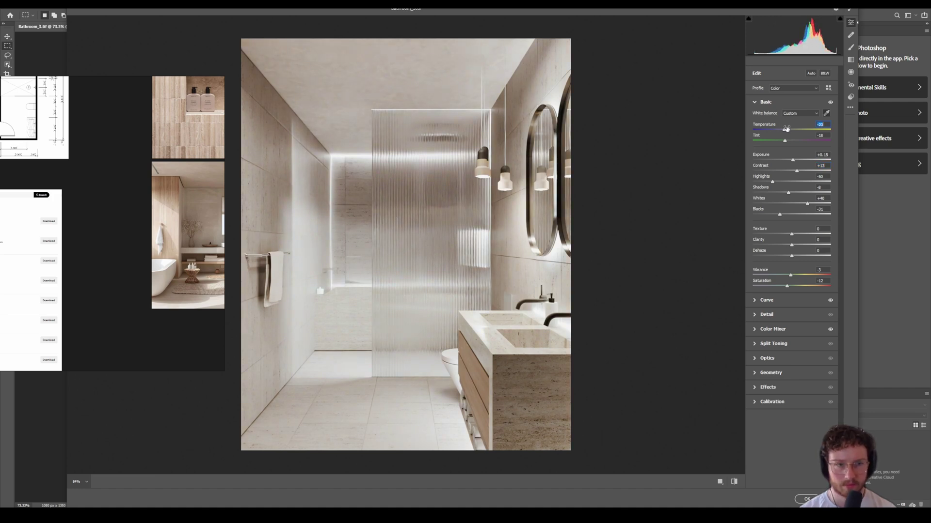
drag(773, 182, 799, 172)
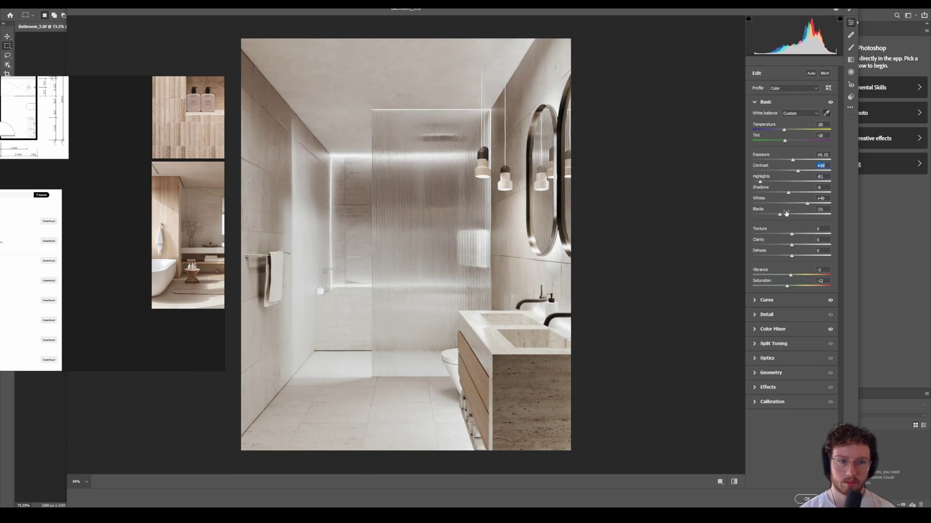
drag(807, 204, 806, 202)
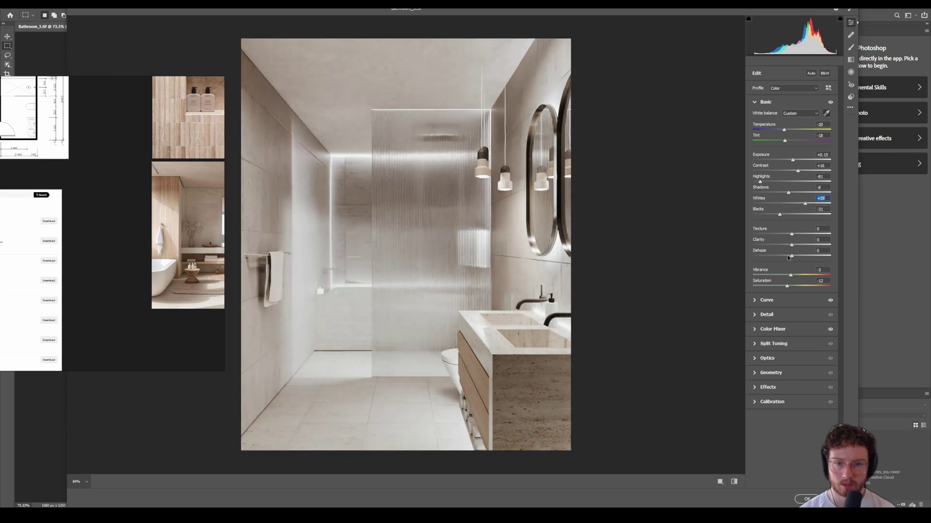
mouse_move(791, 275)
mouse_down()
mouse_move(808, 274)
mouse_move(790, 274)
mouse_move(806, 288)
mouse_move(799, 288)
mouse_up()
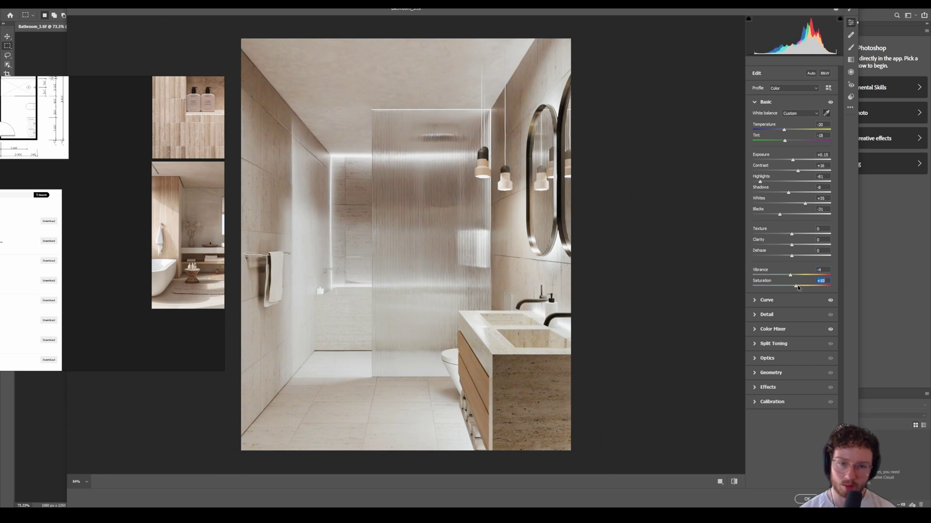
Move the reference moodboard off the render and return to Camera Raw's Basic panel
key(Return)
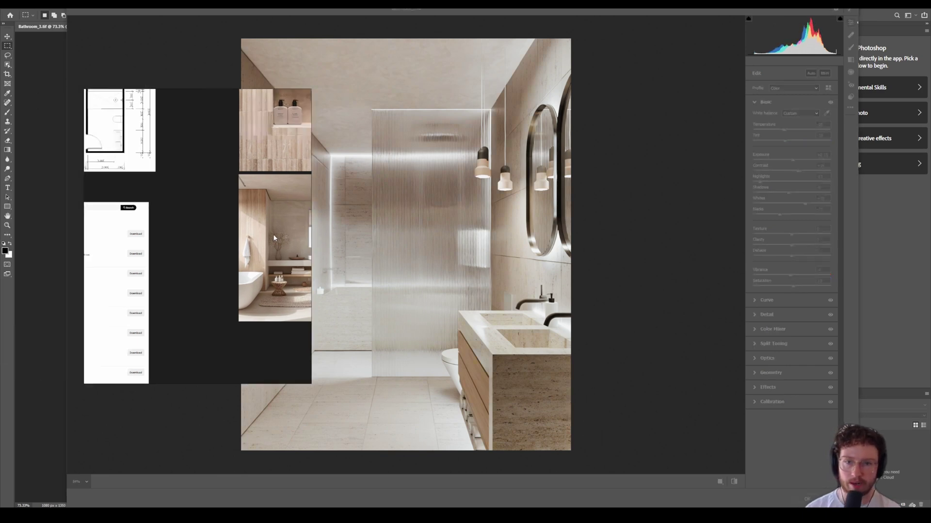
drag(440, 197, 211, 211)
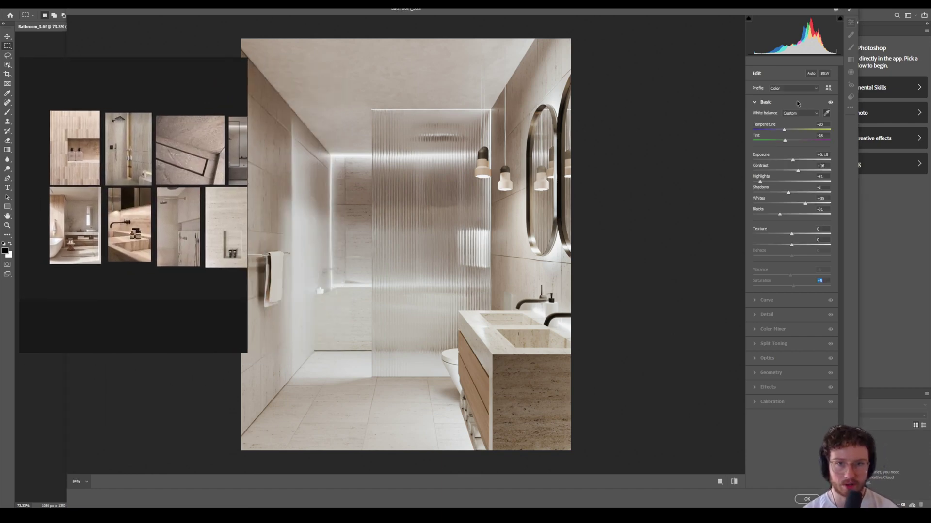
click(796, 101)
click(796, 101)
Reset Exposure to 0.00, lift Shadows slightly and add a little Texture (+7)
double_click(793, 160)
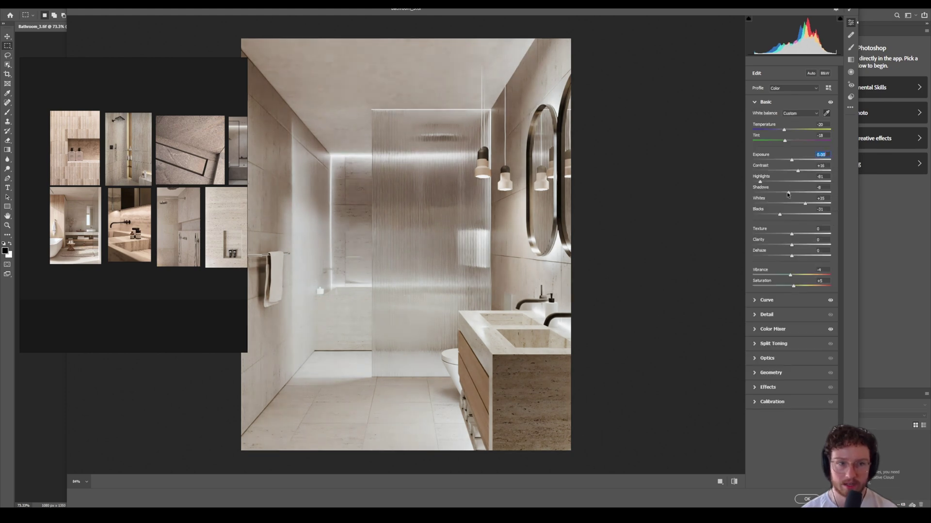
drag(790, 194, 794, 172)
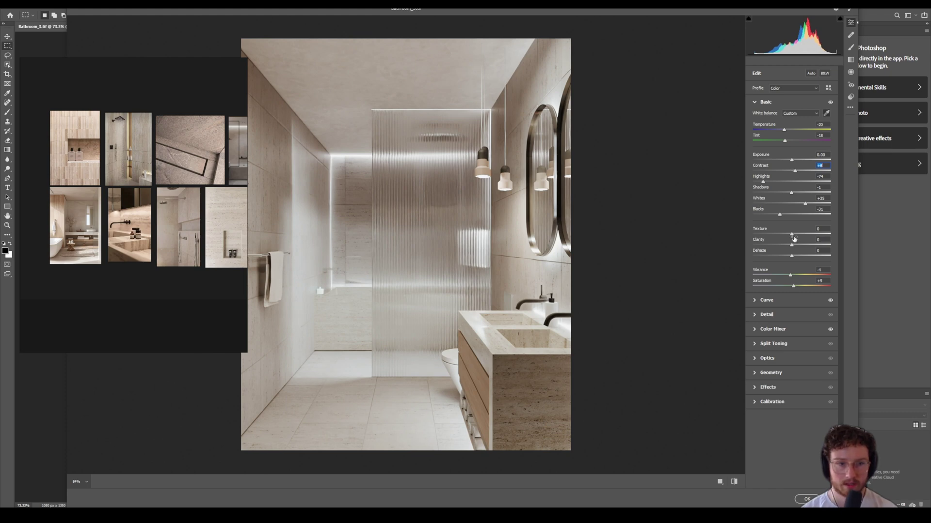
mouse_move(791, 237)
mouse_down()
mouse_move(804, 235)
mouse_move(794, 247)
mouse_move(795, 235)
mouse_up()
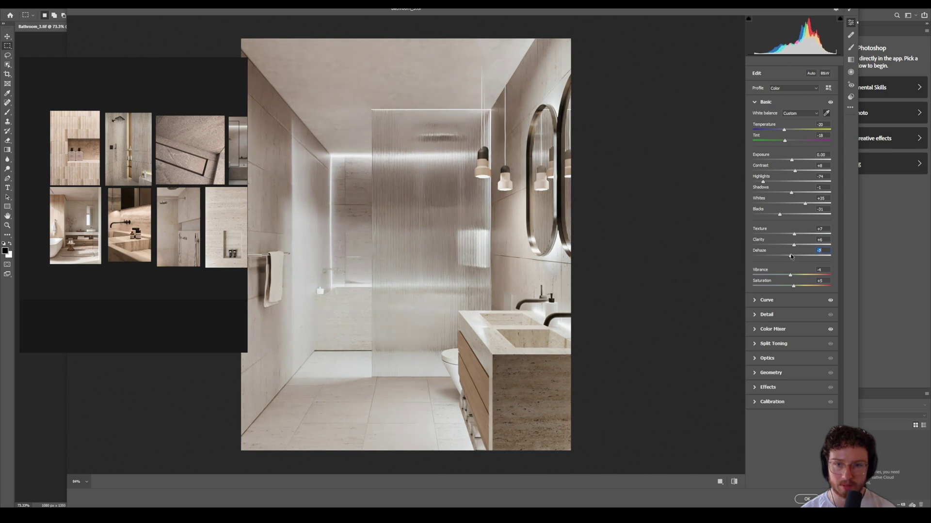
In Color Mixer's Luminance tab, brighten Reds +2, Oranges +7 and Yellows +5
click(772, 303)
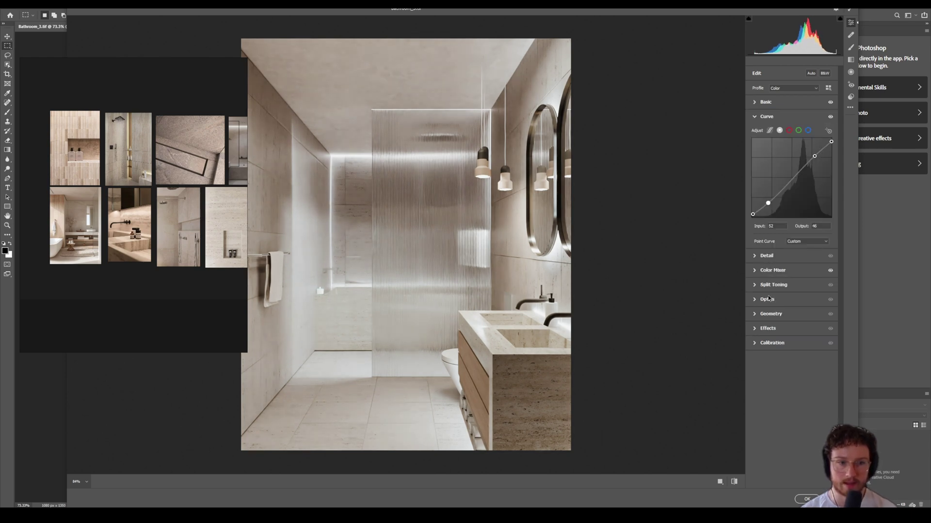
click(771, 271)
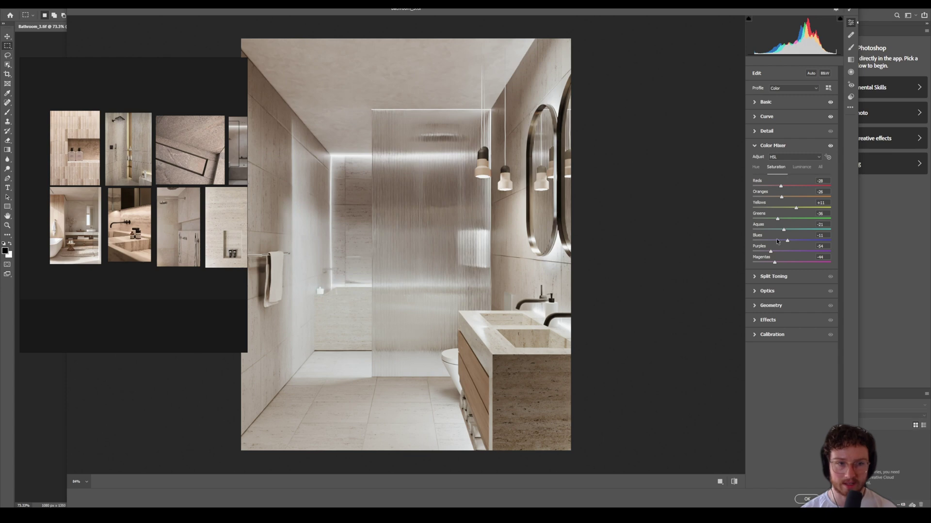
click(801, 167)
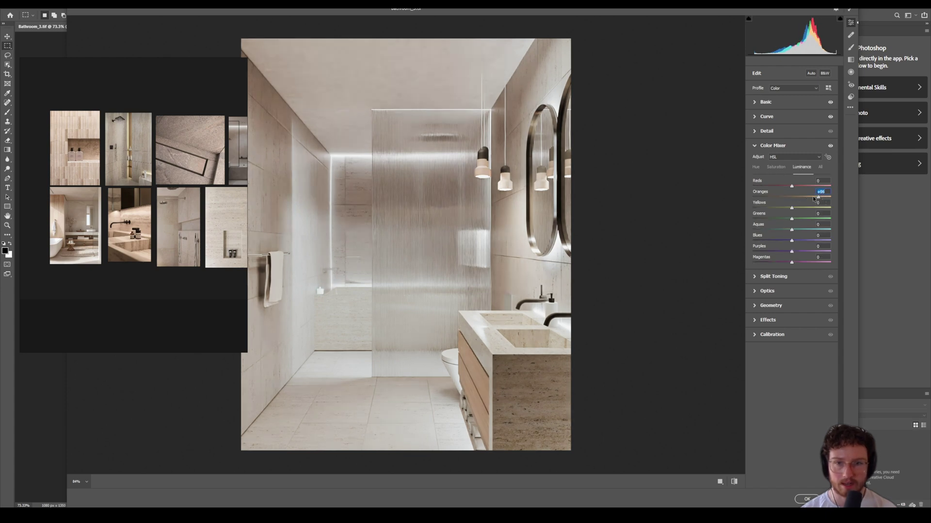
mouse_move(792, 197)
mouse_down()
mouse_move(805, 199)
mouse_move(794, 197)
mouse_move(800, 190)
mouse_move(797, 208)
mouse_move(810, 206)
mouse_move(793, 206)
mouse_up()
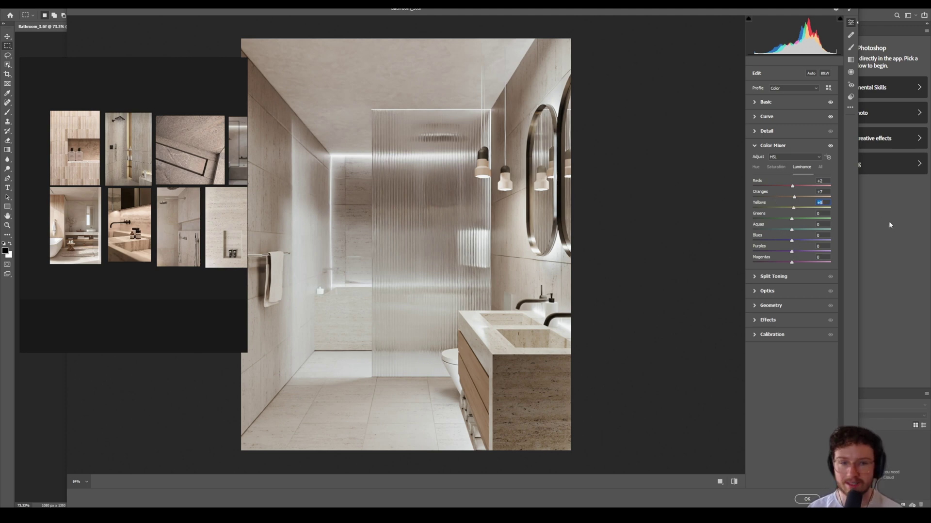
Raise Detail Sharpening to about 70, checking it against the greyscale mask
click(767, 132)
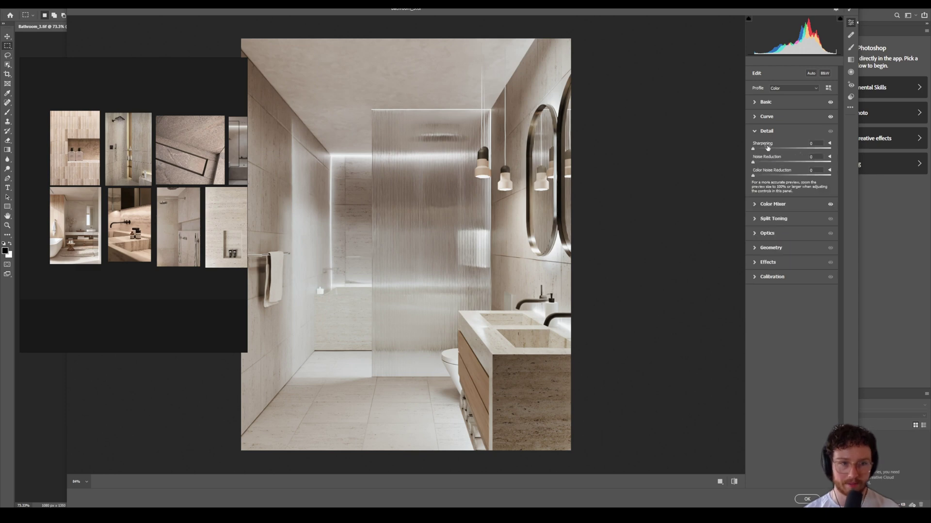
mouse_move(755, 149)
mouse_down()
mouse_move(780, 150)
mouse_move(768, 151)
mouse_up()
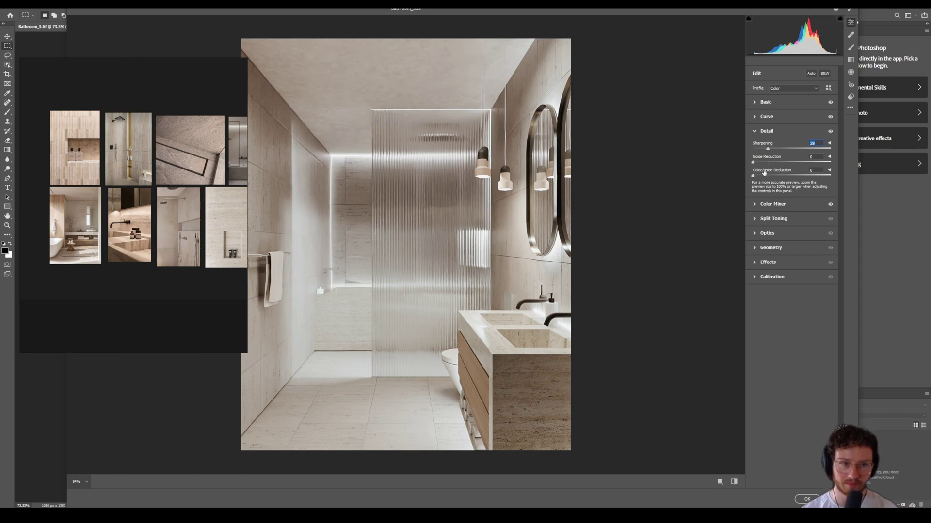
alt+click(768, 150)
drag(759, 151, 789, 148)
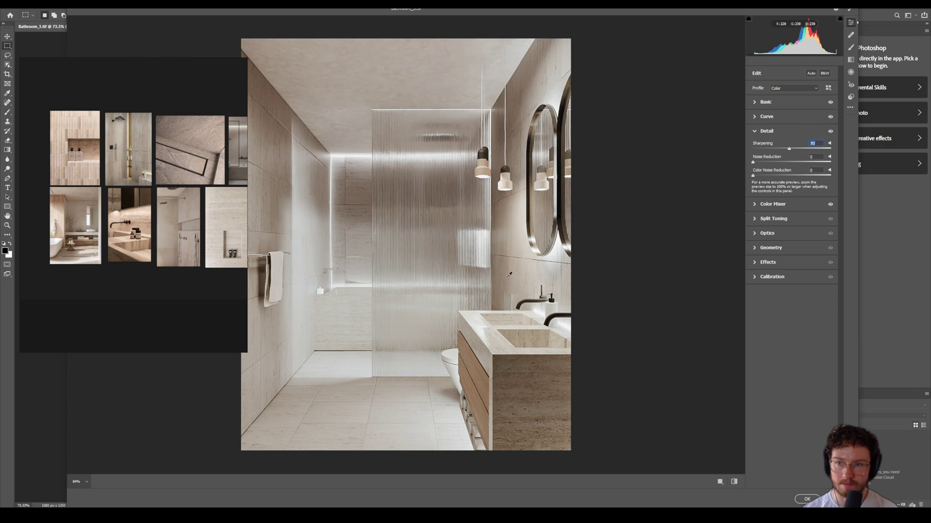
Add Grain 14 and a -6 darkening vignette in the Effects panel
click(779, 235)
click(768, 254)
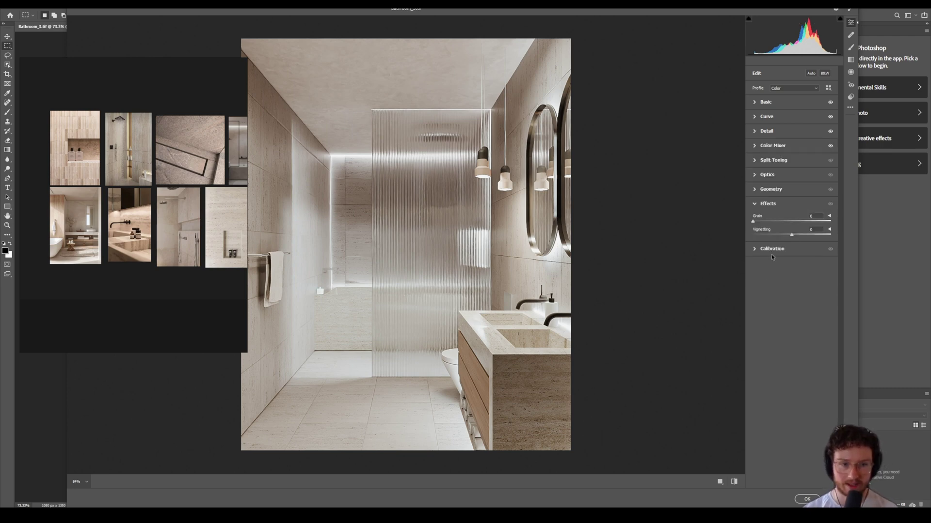
drag(753, 221, 765, 222)
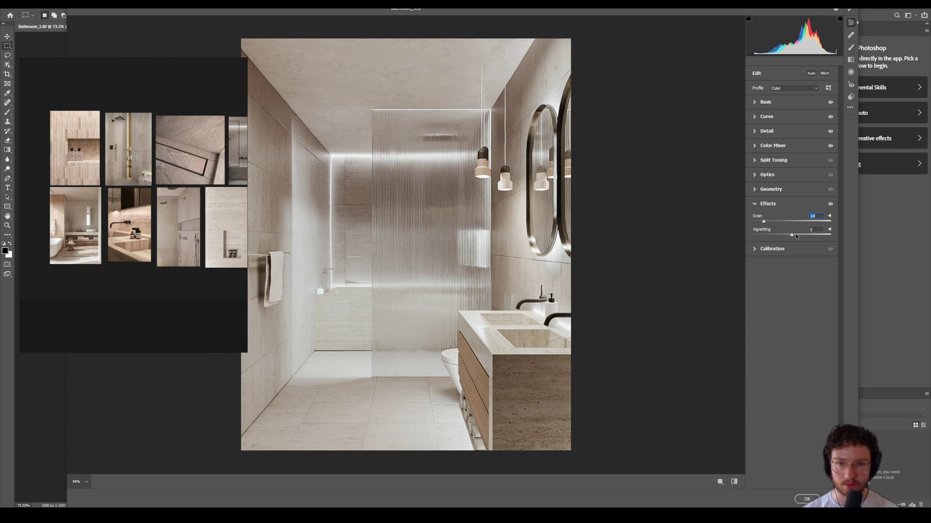
drag(793, 236, 788, 236)
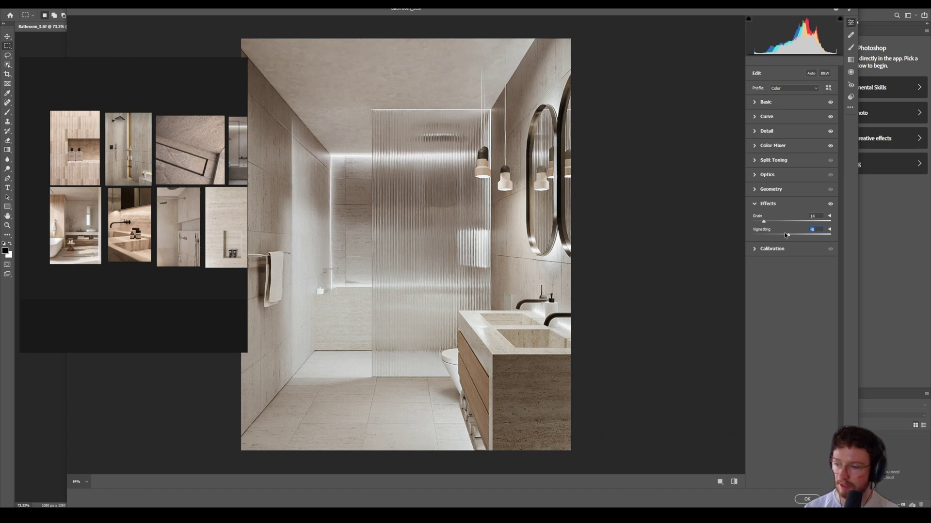
Bring back the Color Mixer luminance values (Reds +2, Oranges +7, Yellows +5)
click(773, 177)
click(777, 164)
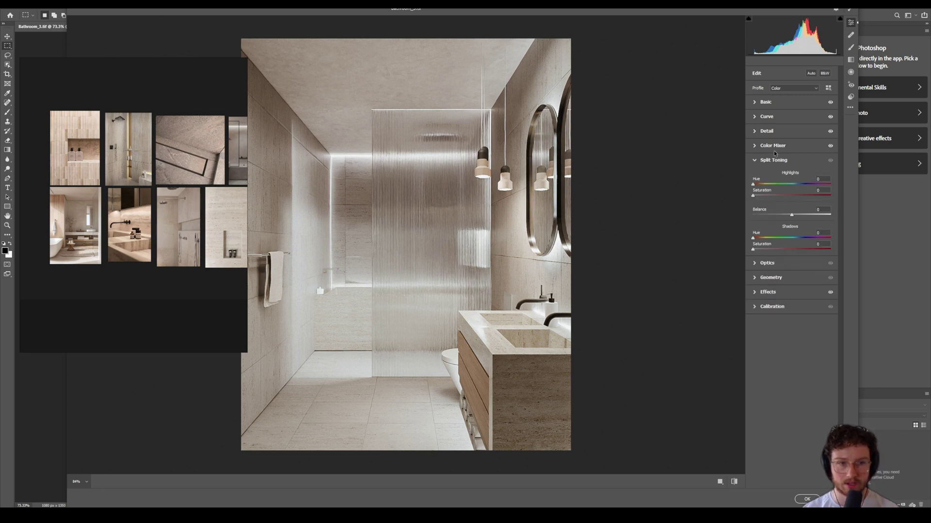
click(774, 146)
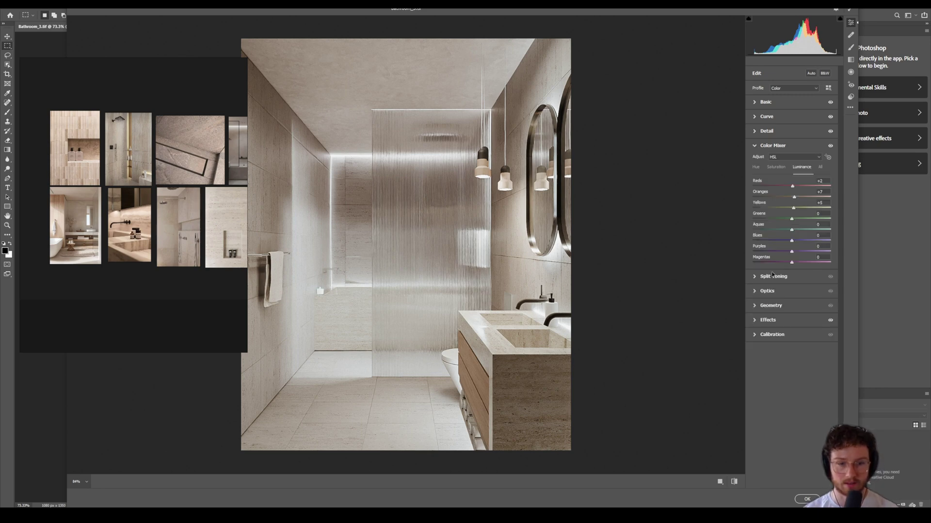
Compare the graded render with its default look in side-by-side and split Before/After views
click(720, 482)
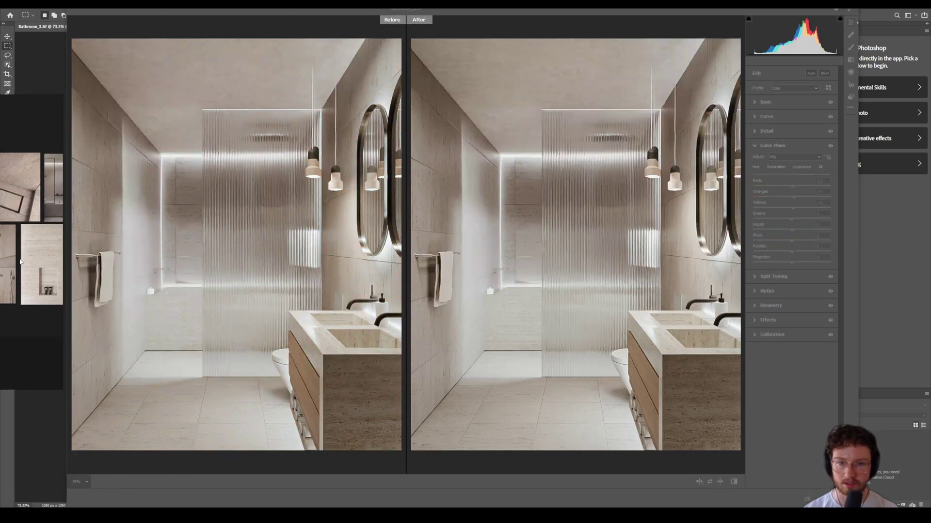
click(734, 482)
click(733, 482)
click(734, 482)
click(734, 482)
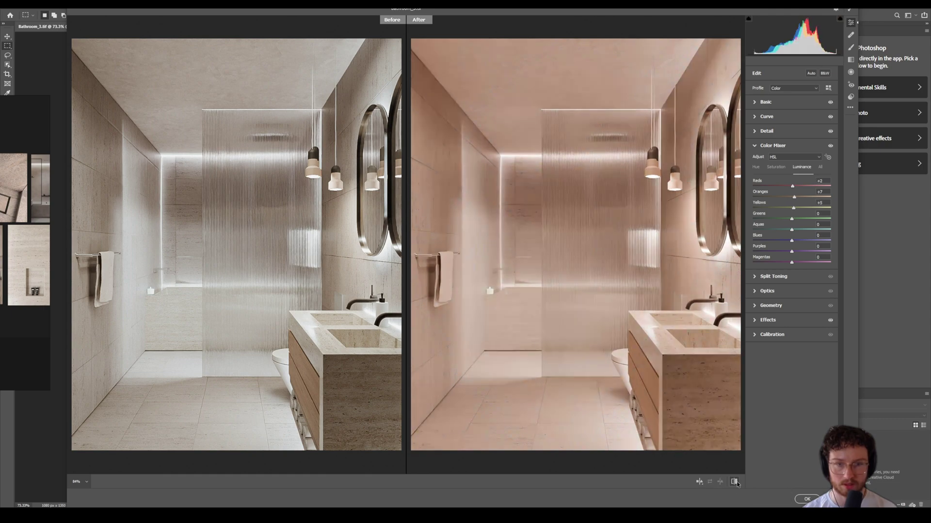
click(699, 482)
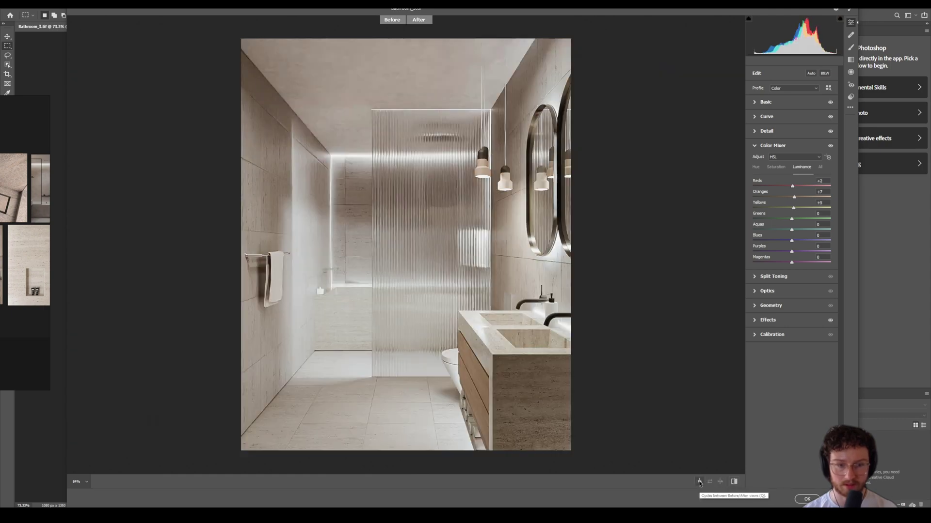
click(734, 482)
click(734, 482)
click(734, 482)
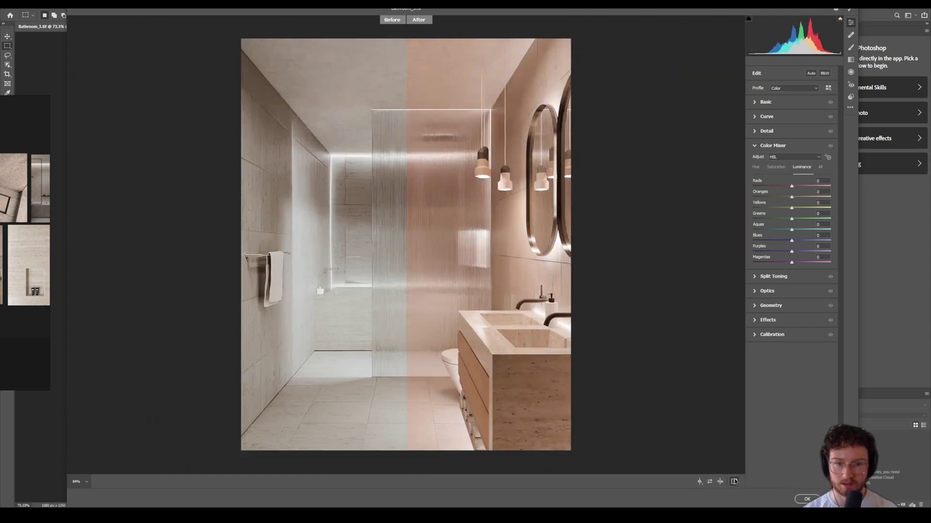
click(733, 482)
Cycle comparison layouts, flip between the pinkish default and graded looks, and keep the grade
click(699, 481)
click(699, 482)
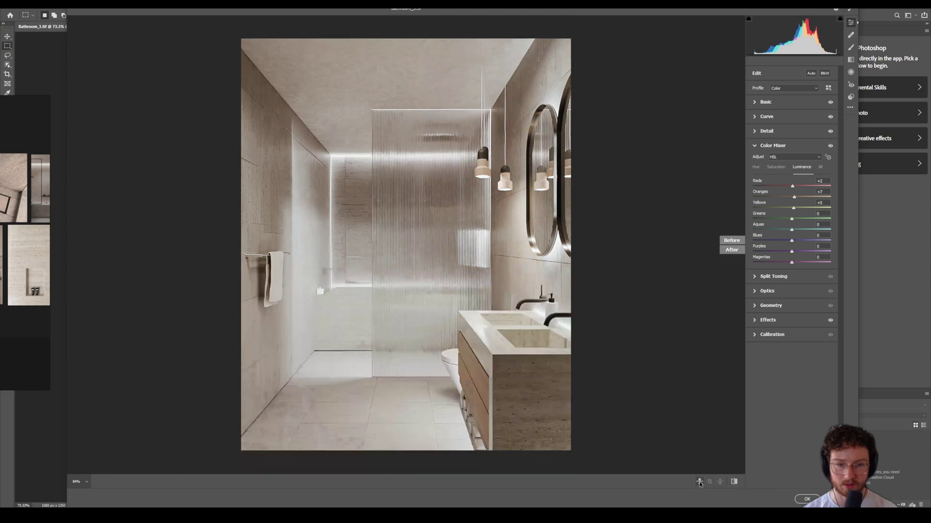
click(734, 482)
click(734, 482)
click(734, 481)
key(q)
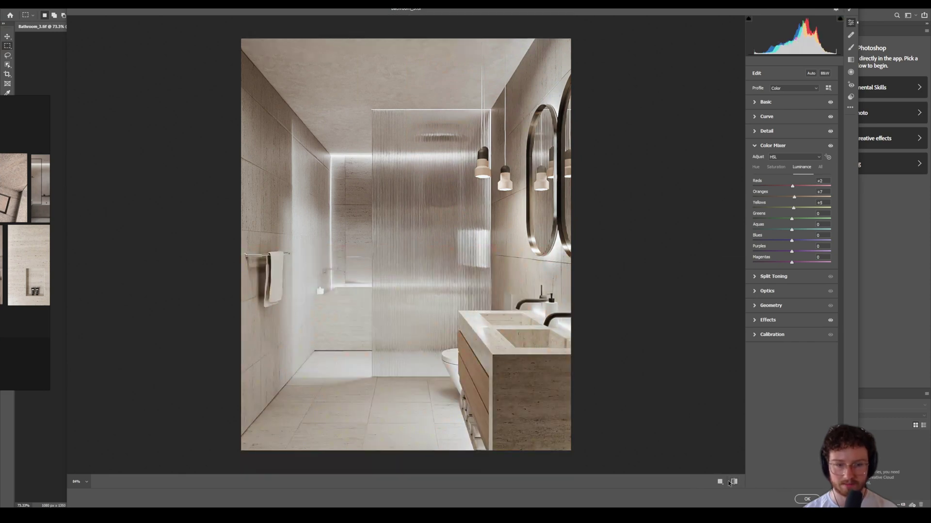
click(734, 481)
click(734, 482)
click(734, 482)
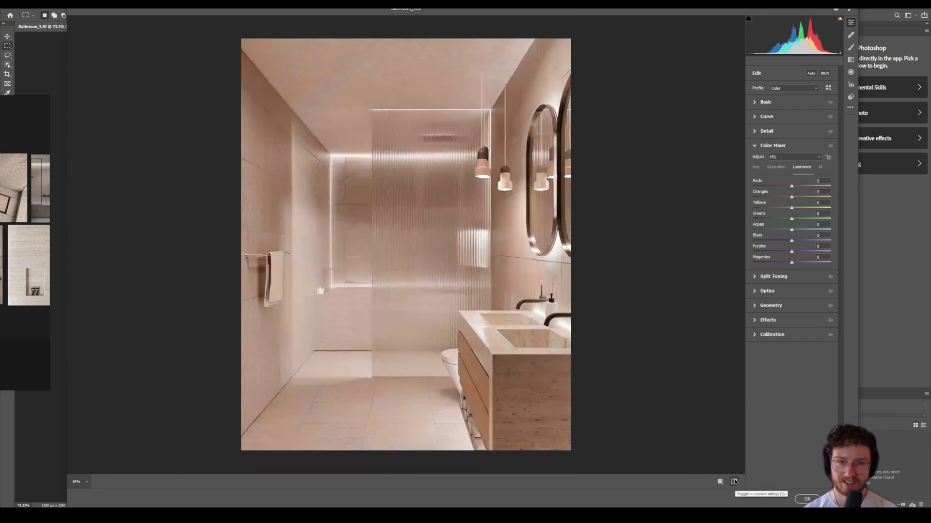
click(735, 481)
click(735, 482)
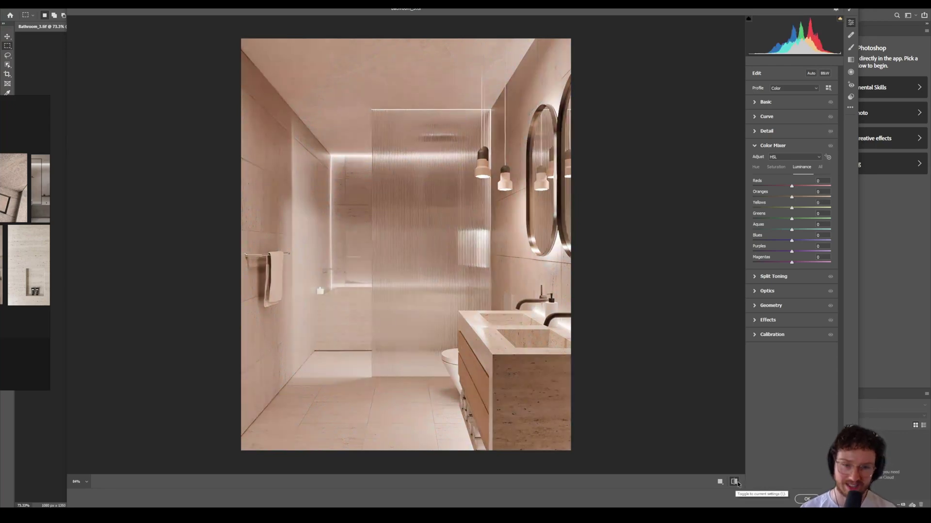
click(735, 482)
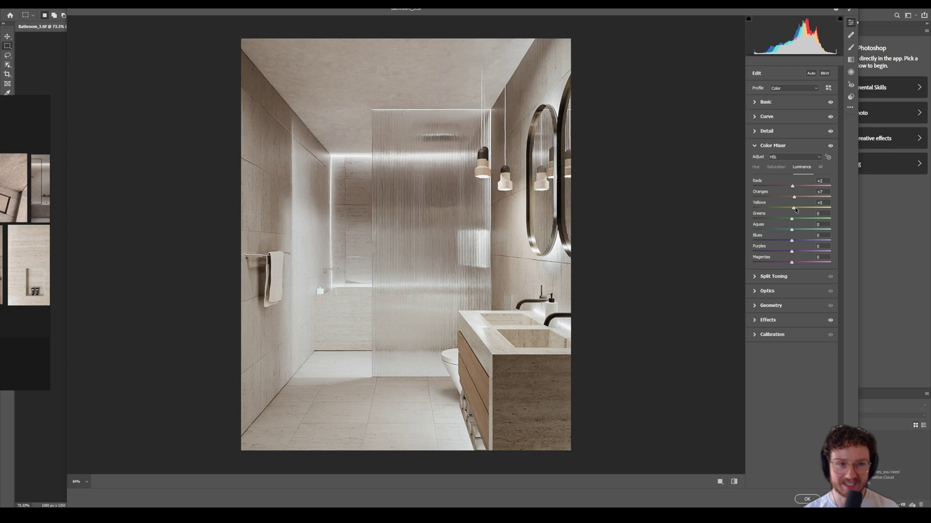
Nudge Yellows saturation up, place the reference board beside the render, and set Reds hue +7
key(ctrl+alt+shift+s)
mouse_move(795, 210)
mouse_down()
mouse_move(833, 209)
mouse_move(775, 209)
mouse_move(783, 198)
mouse_move(812, 199)
mouse_move(799, 201)
mouse_up()
key(ctrl+alt+shift+h)
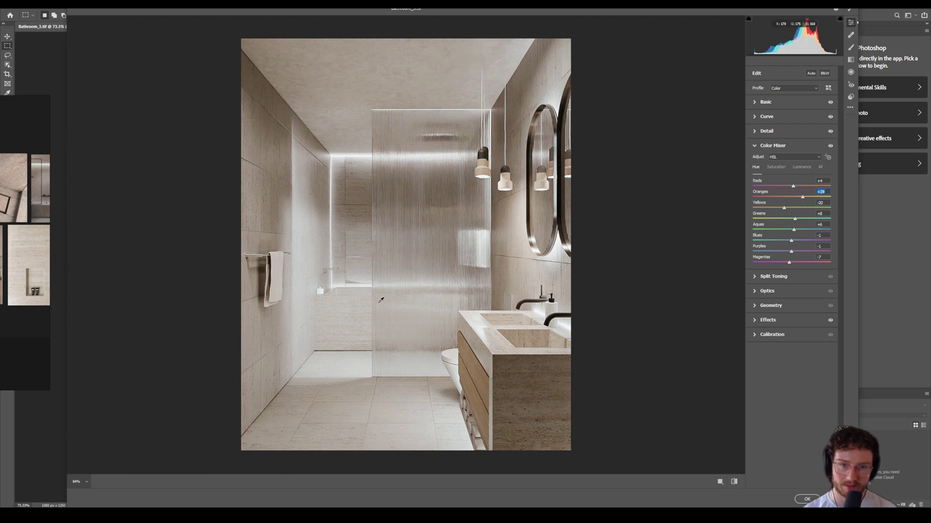
drag(27, 219, 216, 208)
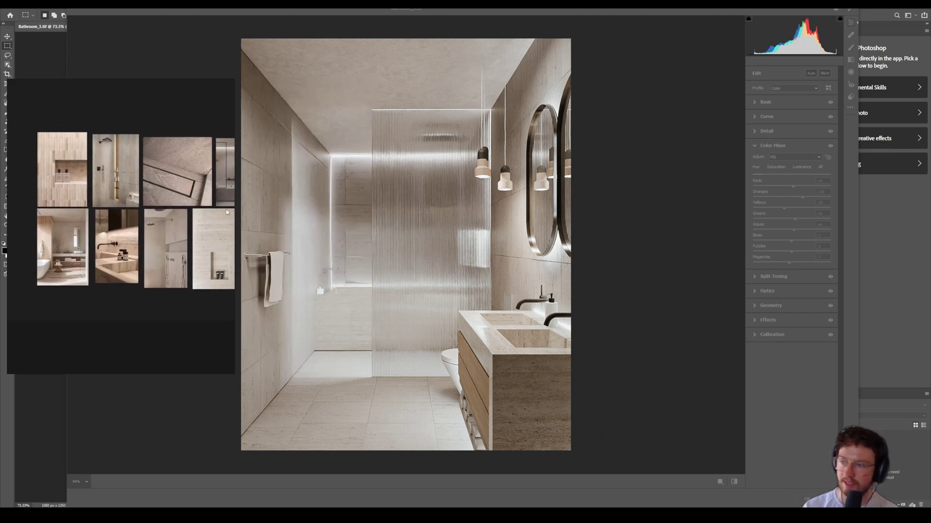
click(796, 343)
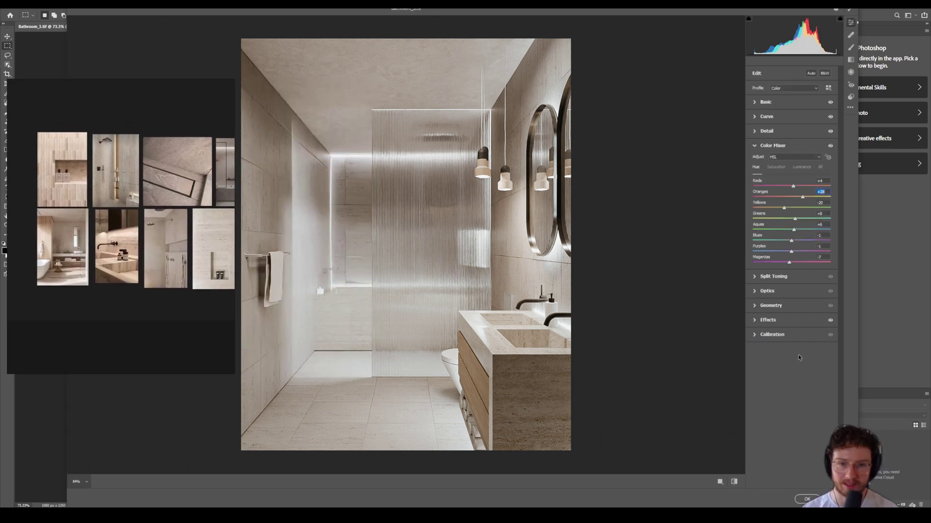
drag(793, 188, 796, 220)
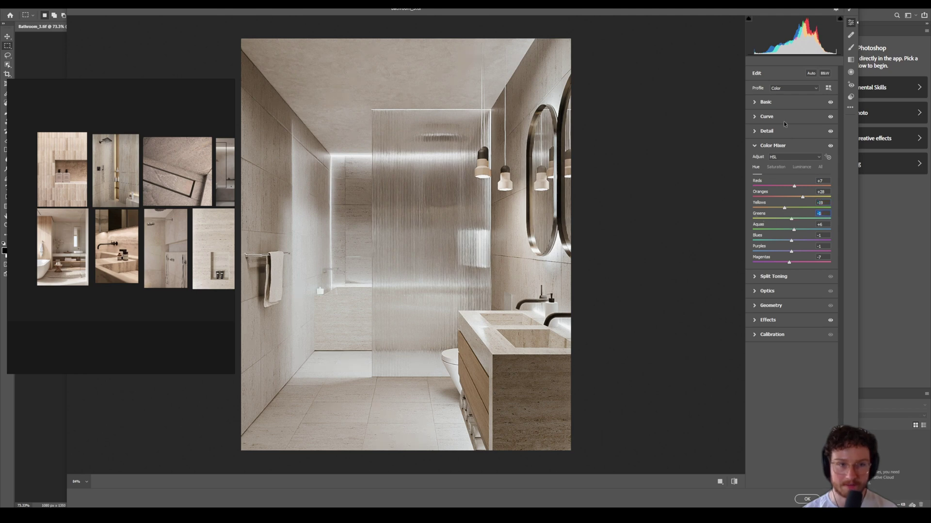
Set Tint to -15, lower Saturation slightly, and apply the Camera Raw grade
click(765, 103)
drag(785, 141, 786, 142)
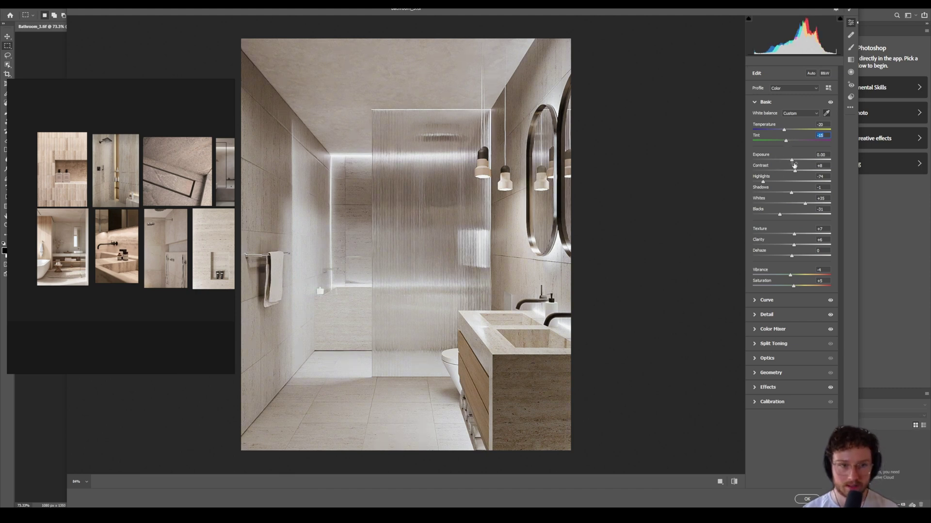
drag(794, 287, 788, 289)
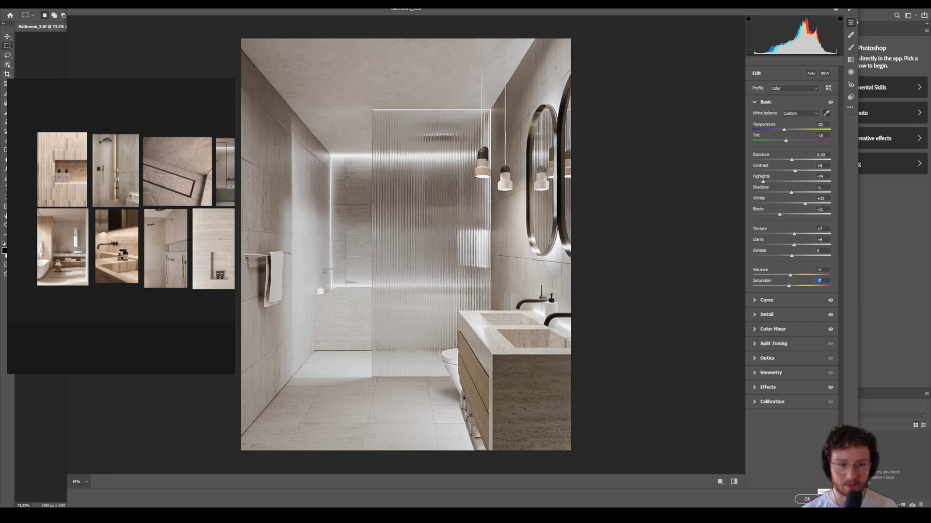
click(807, 499)
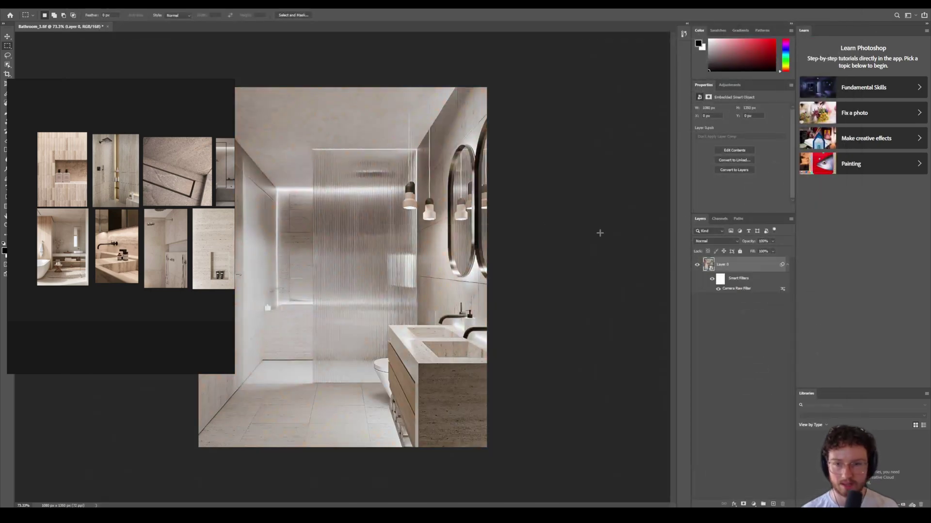
Duplicate Layer 0 and toggle the copy's smart filters to compare
key(ctrl+j)
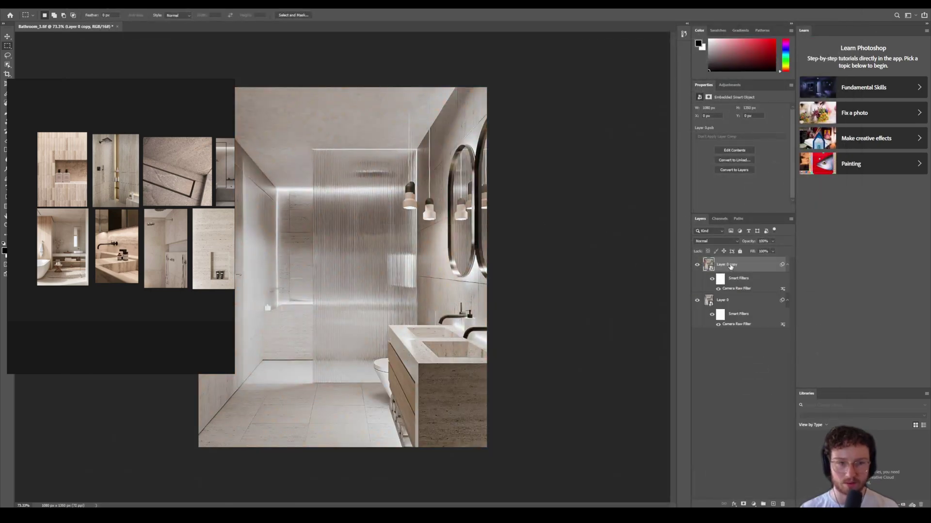
click(711, 279)
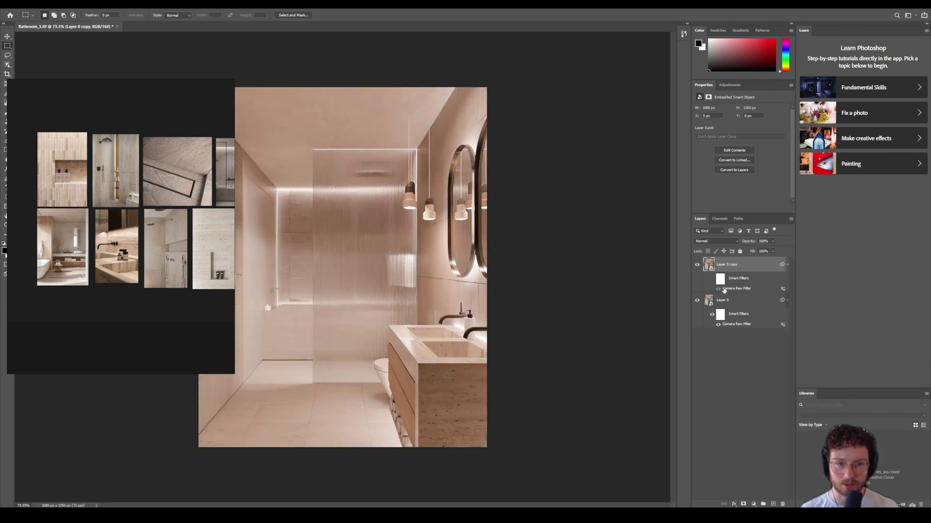
click(719, 290)
click(712, 279)
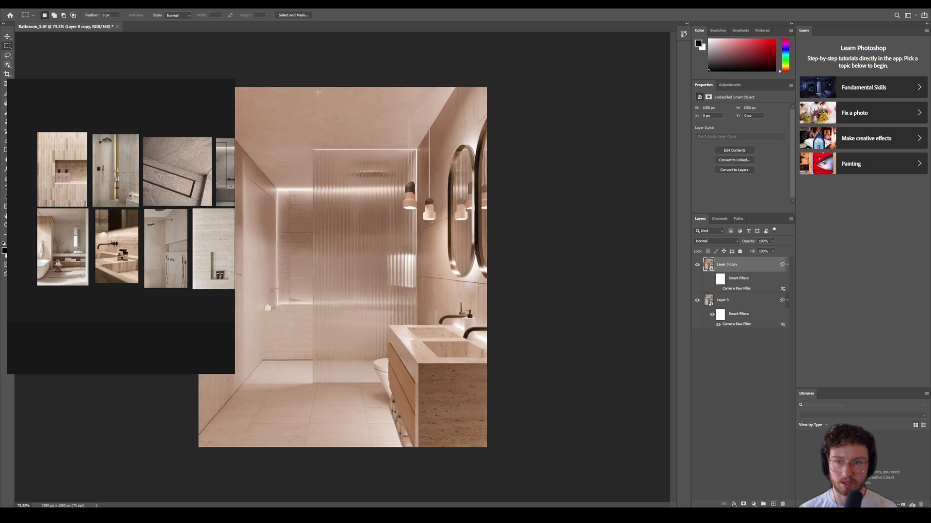
Apply a 1.2-pixel High Pass filter to the copy and blend it as Overlay
click(110, 8)
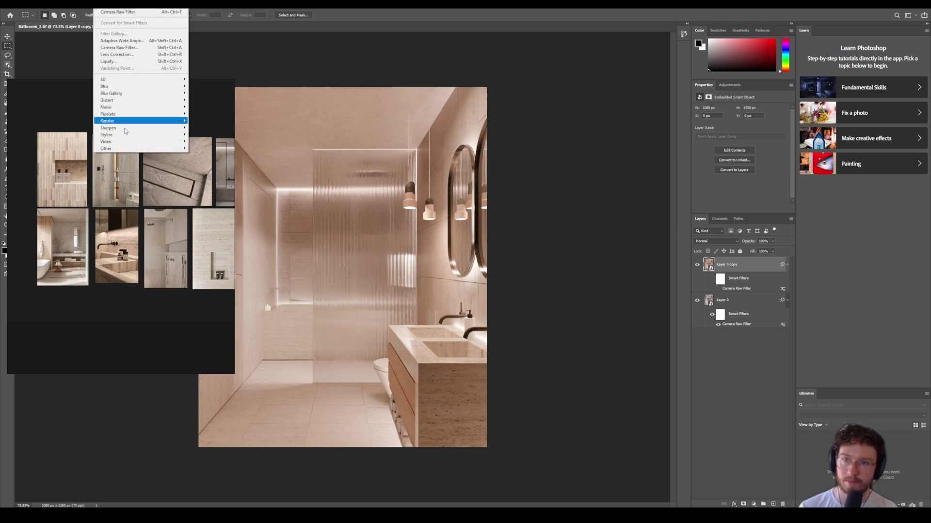
mouse_move(126, 148)
click(203, 155)
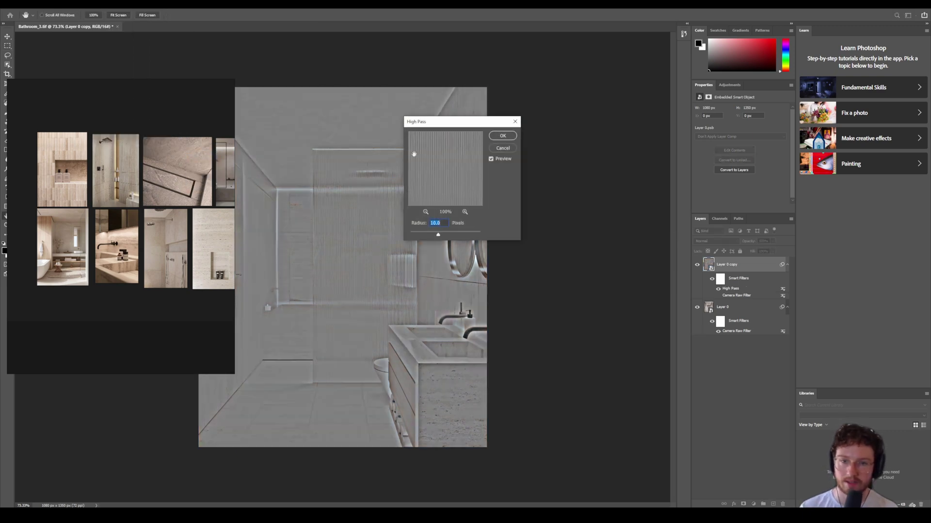
text(1.2)
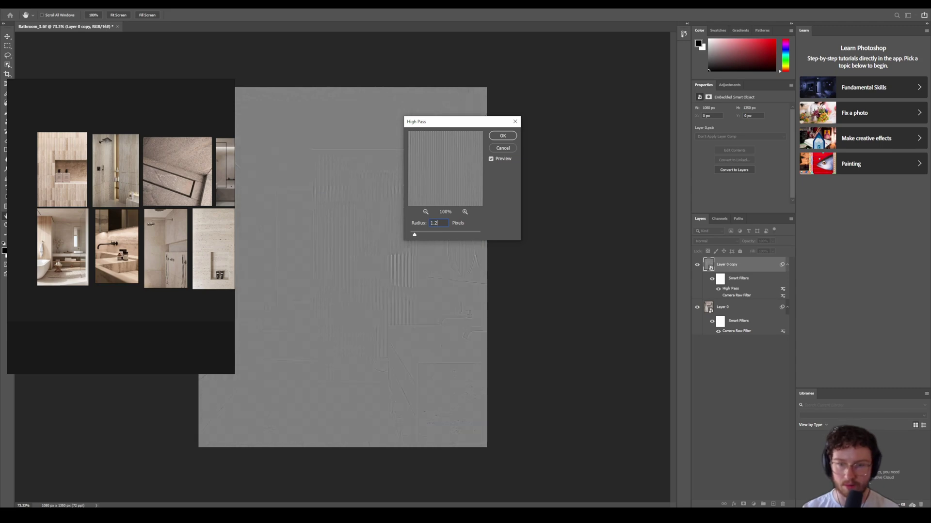
key(Return)
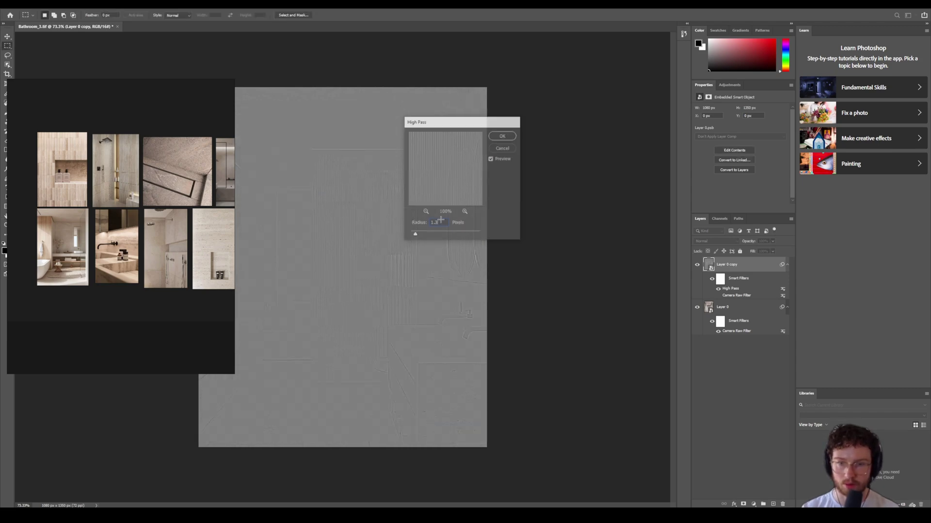
click(713, 242)
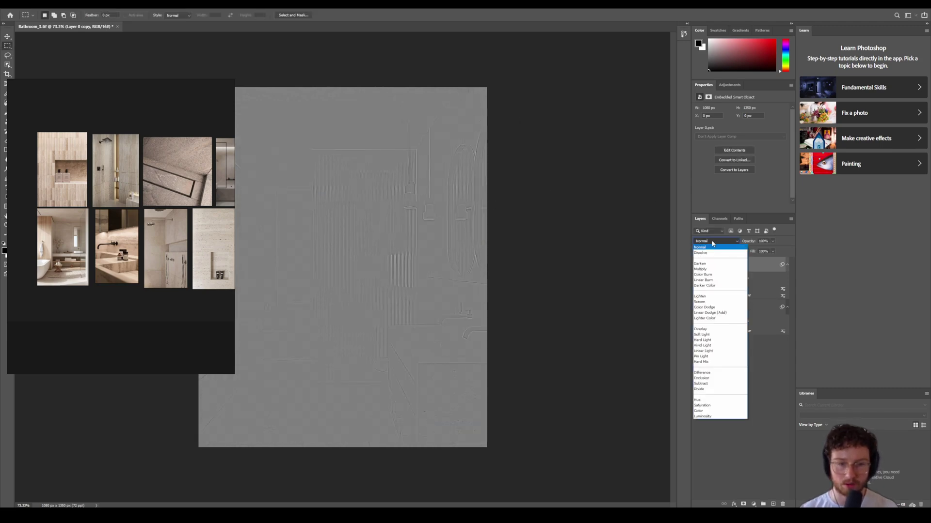
click(699, 320)
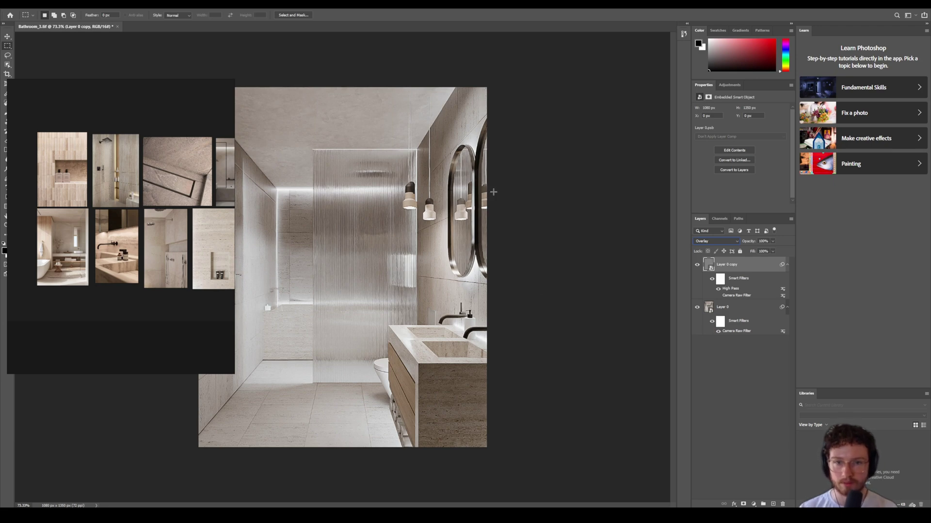
Zoom the view to 100% and shift the reference image window slightly left
scroll(418, 232, up, 3)
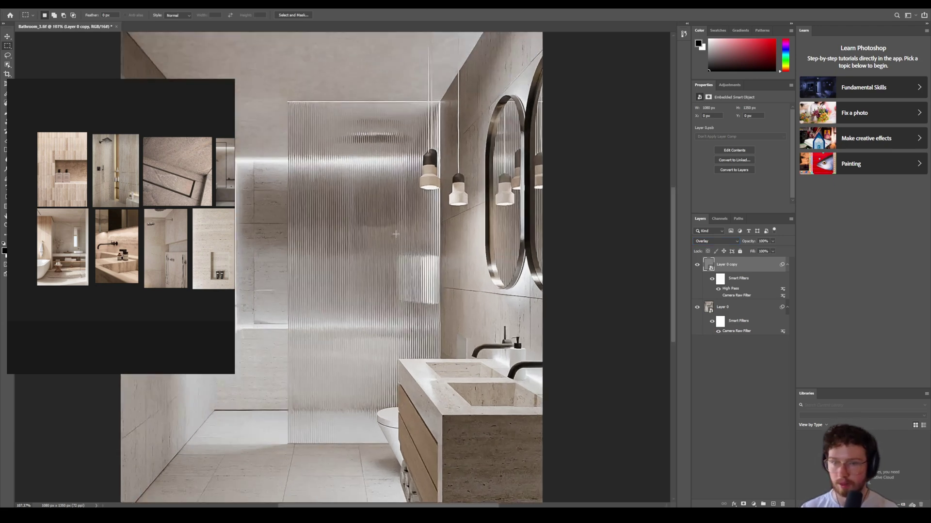
scroll(398, 241, down, 2)
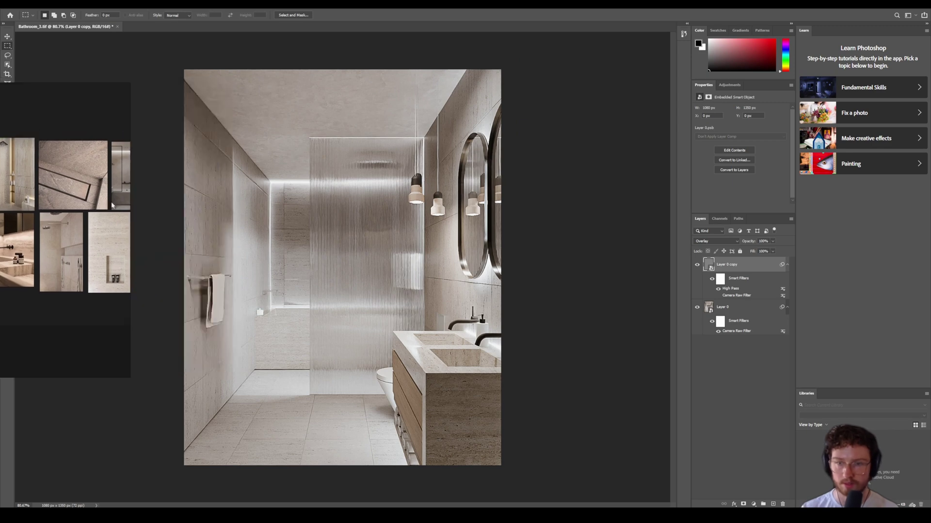
scroll(342, 242, up, 2)
scroll(368, 242, down, 1)
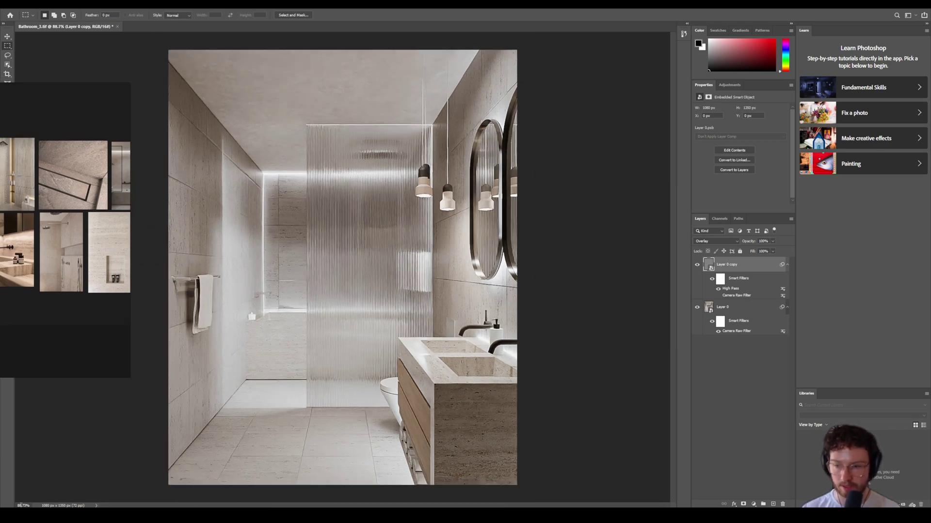
click(23, 506)
text(100)
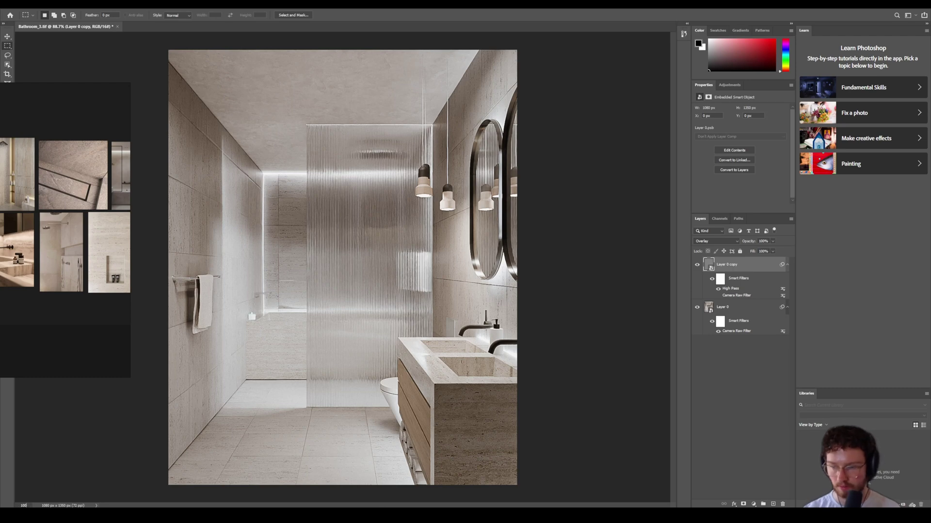
key(Return)
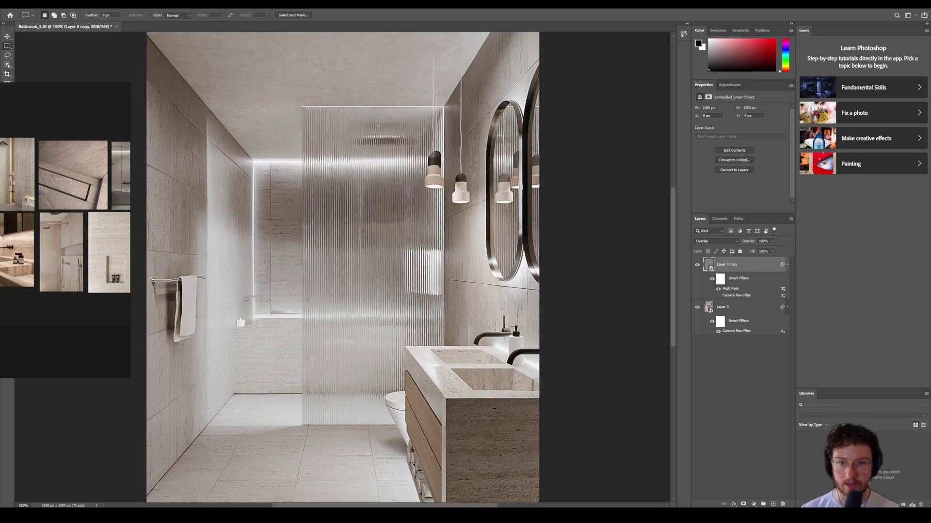
drag(131, 213, 118, 217)
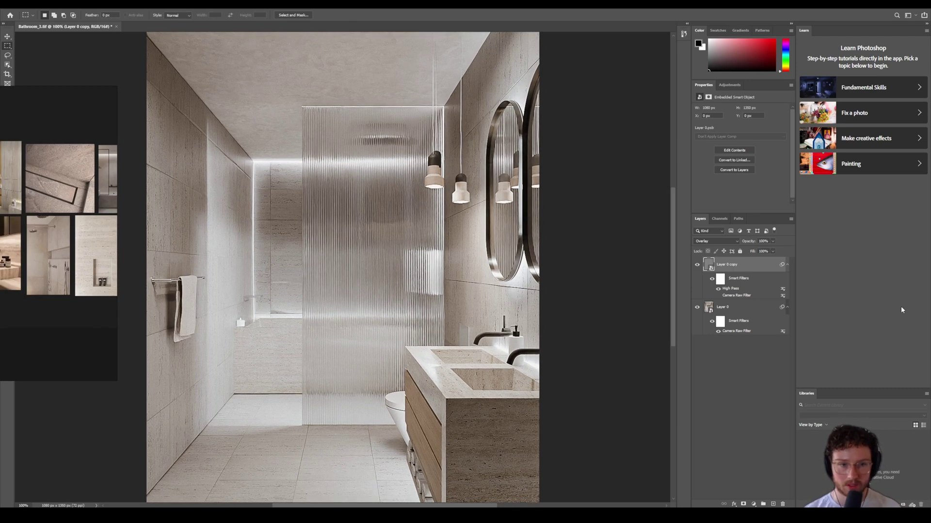
Toggle the sharpening layer's visibility to compare the render with and without it
click(696, 266)
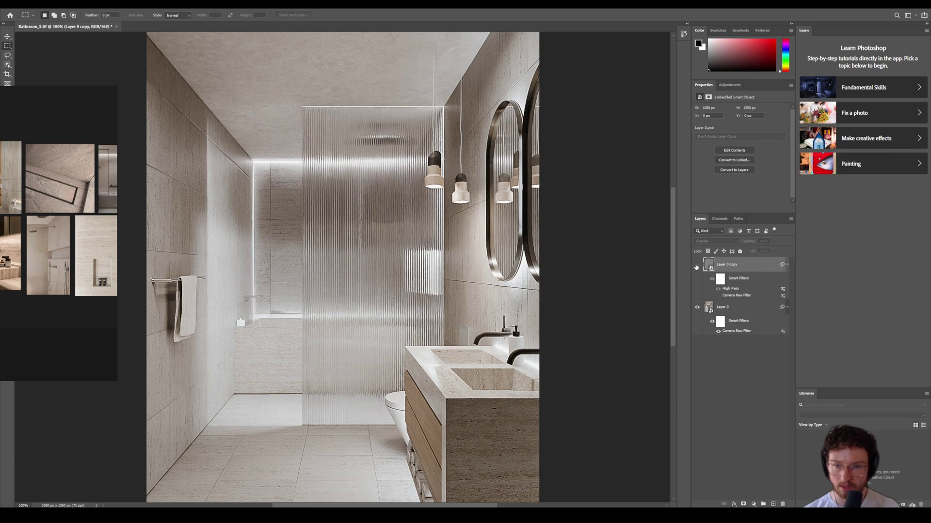
click(696, 266)
click(697, 266)
click(697, 266)
click(697, 266)
click(697, 266)
click(696, 266)
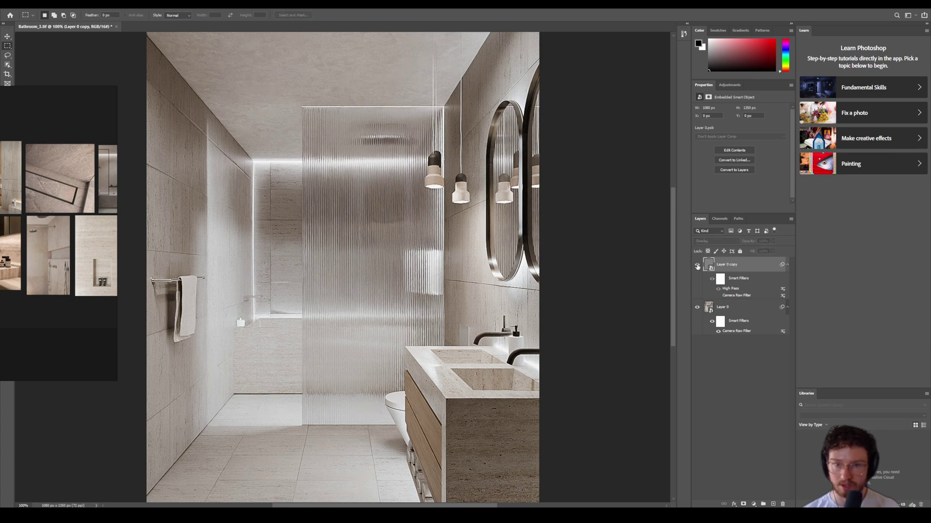
click(697, 266)
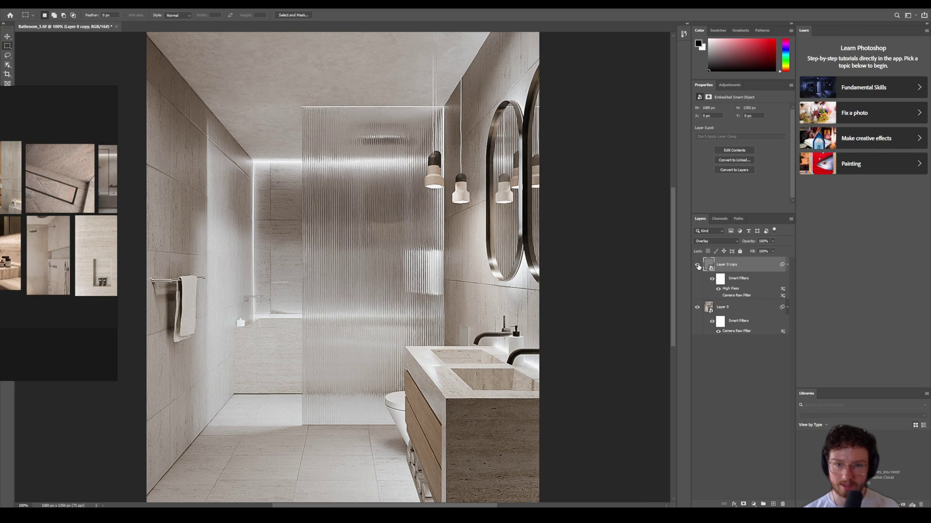
Set the sharpening layer to Linear Light at 50% opacity, cancelling the TIFF save
click(717, 240)
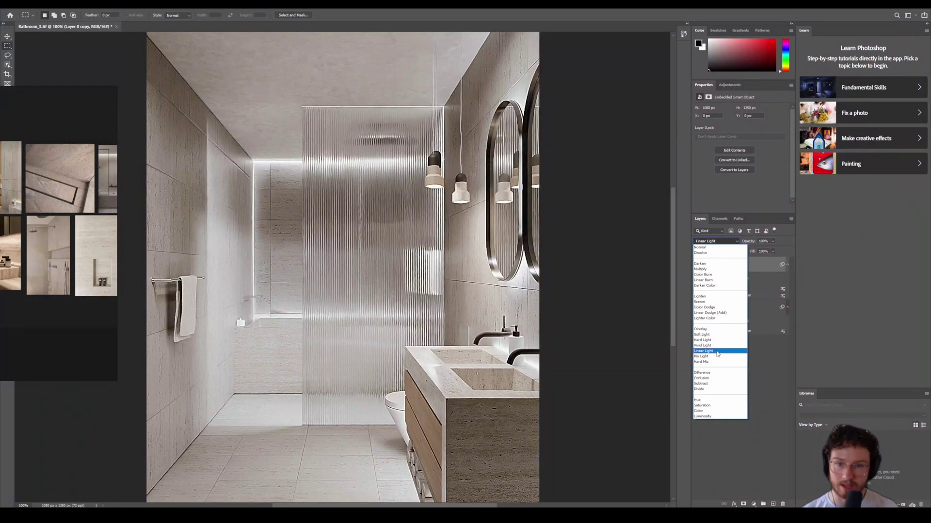
click(717, 352)
drag(753, 241, 721, 241)
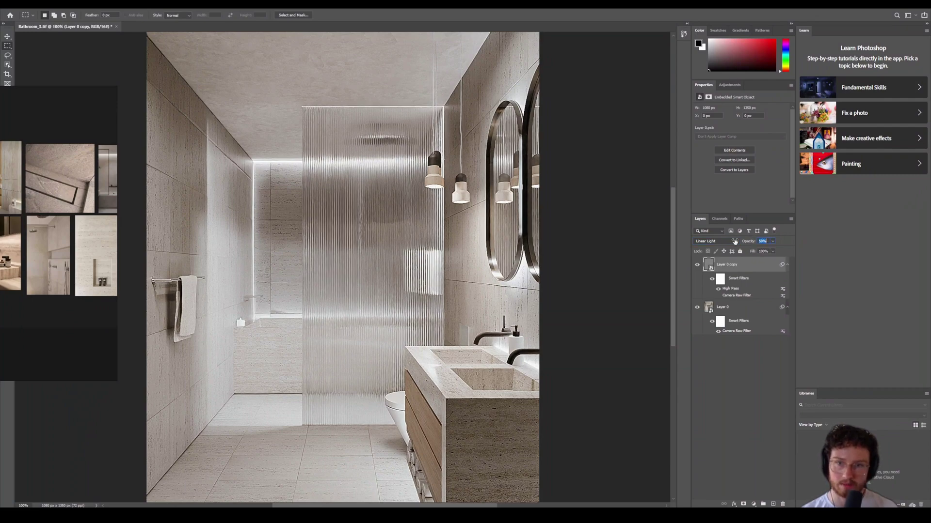
text(50)
scroll(473, 308, down, 6)
scroll(473, 307, up, 3)
scroll(387, 264, up, 2)
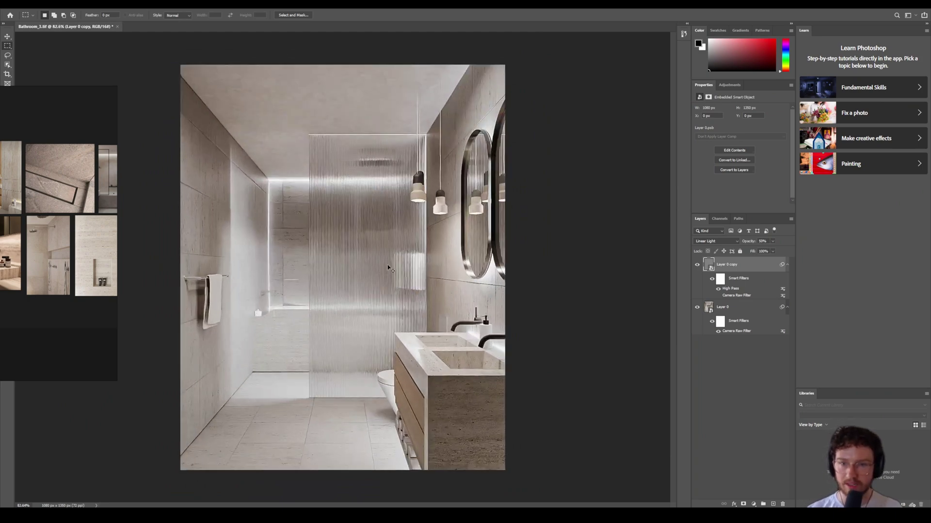
key(ctrl+s)
click(548, 153)
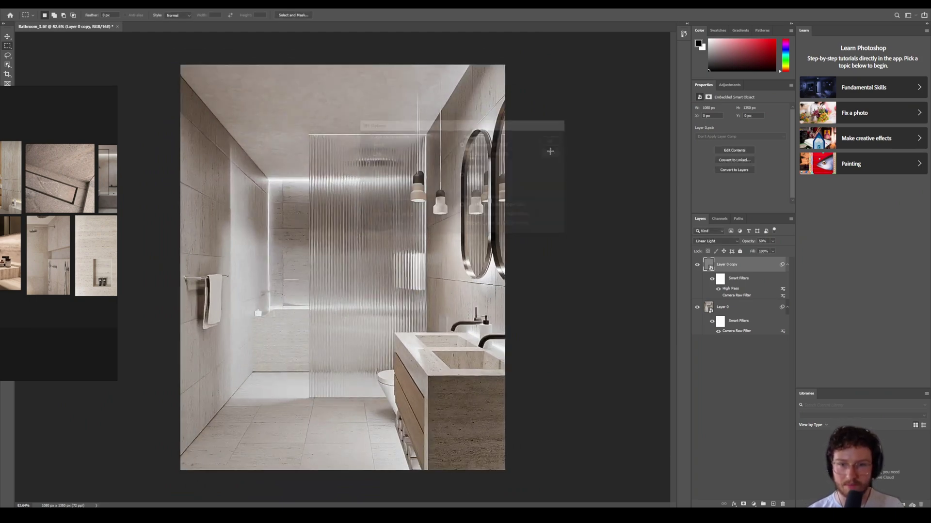